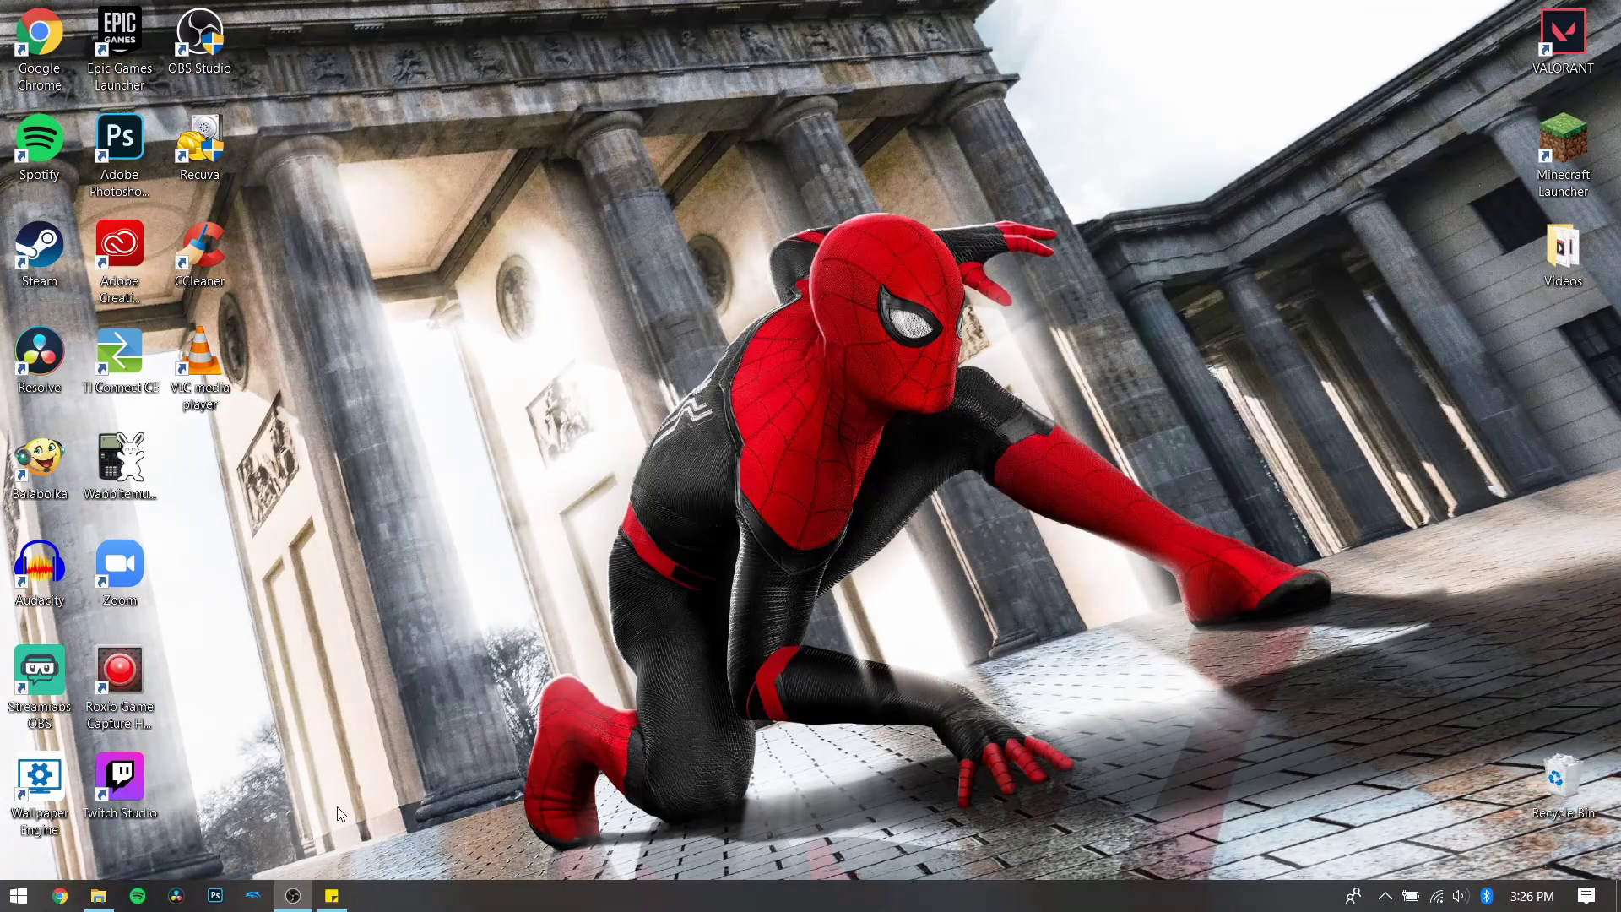
# - Show This PC in File Explorer, listing only Acer (C:) under Devices and drives
pyautogui.click(102, 896)
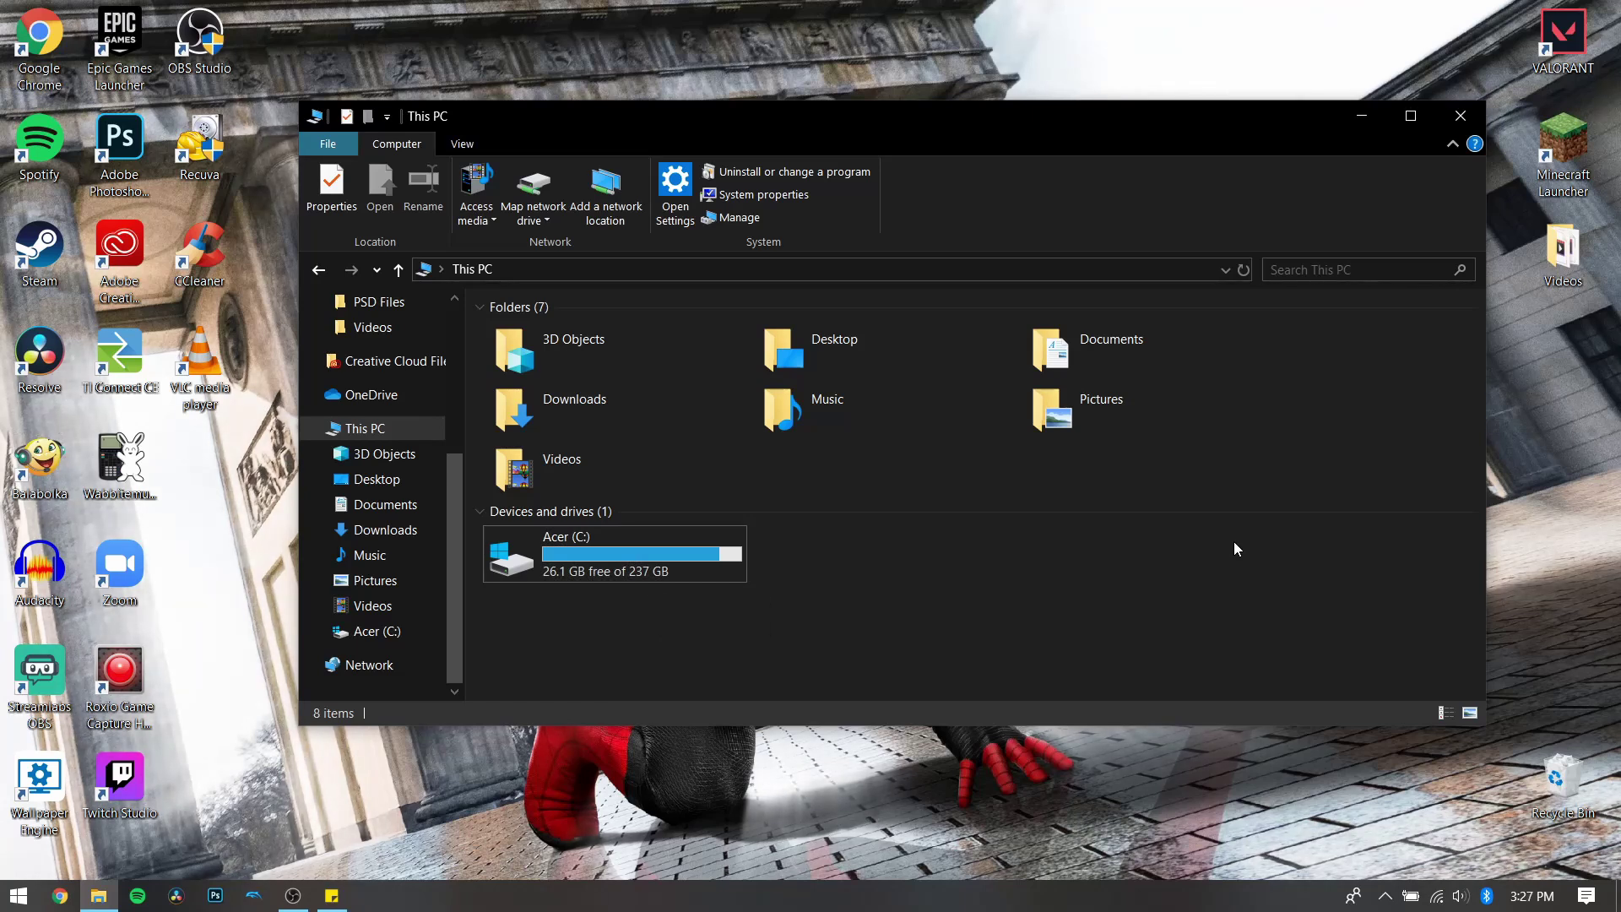
# - Launch 'Create and format hard disk partitions' from the Start menu search
pyautogui.click(1369, 119)
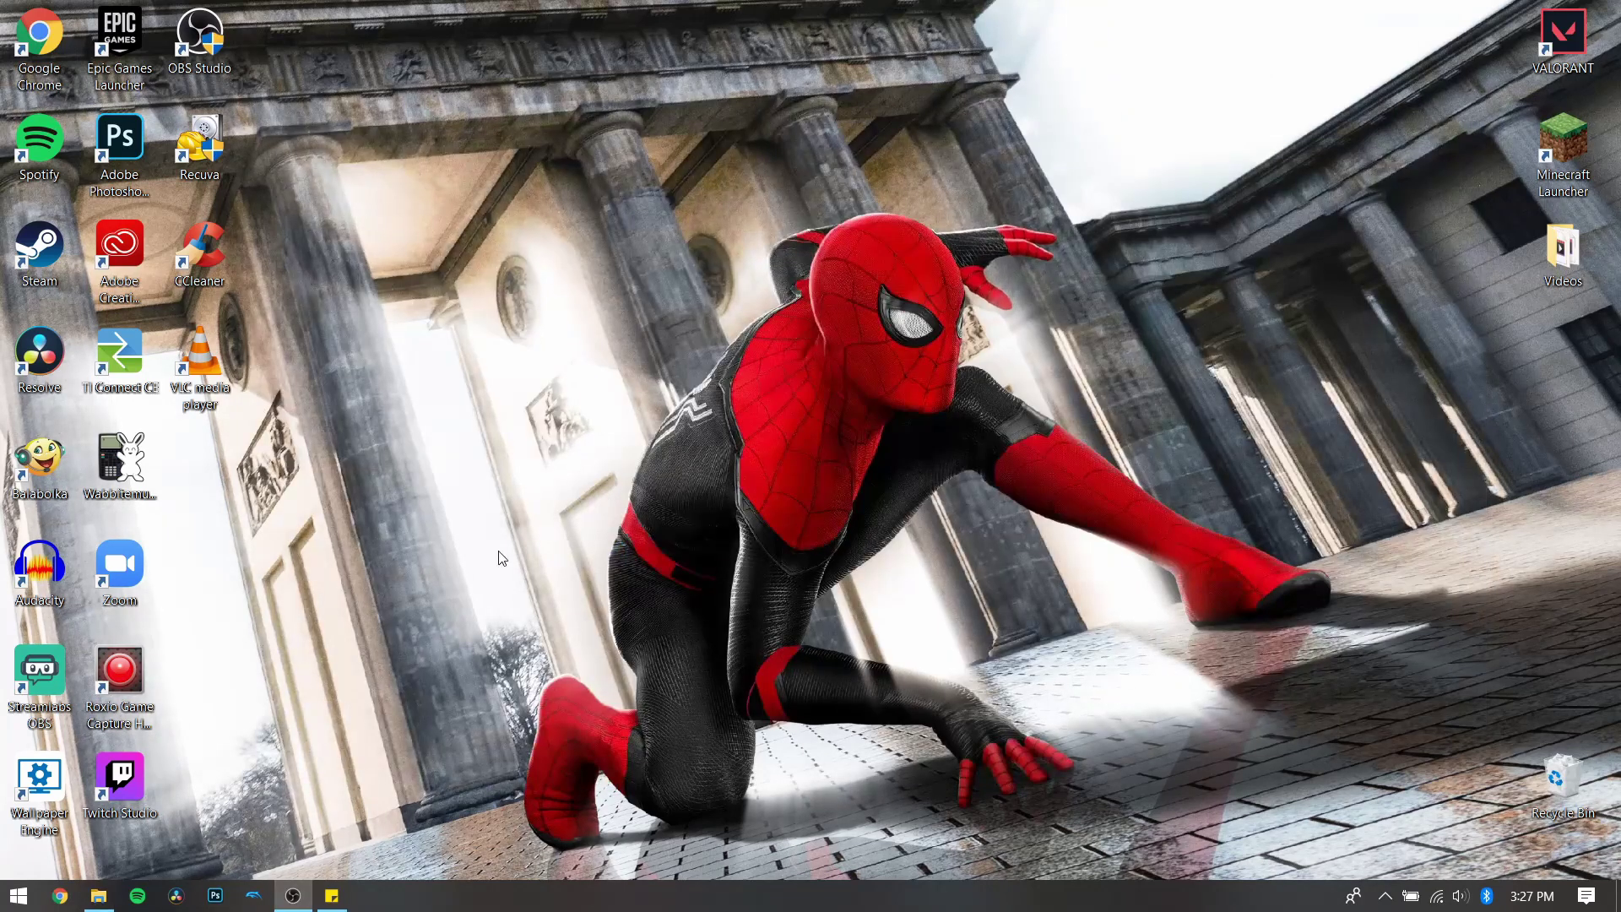
pyautogui.press('super')
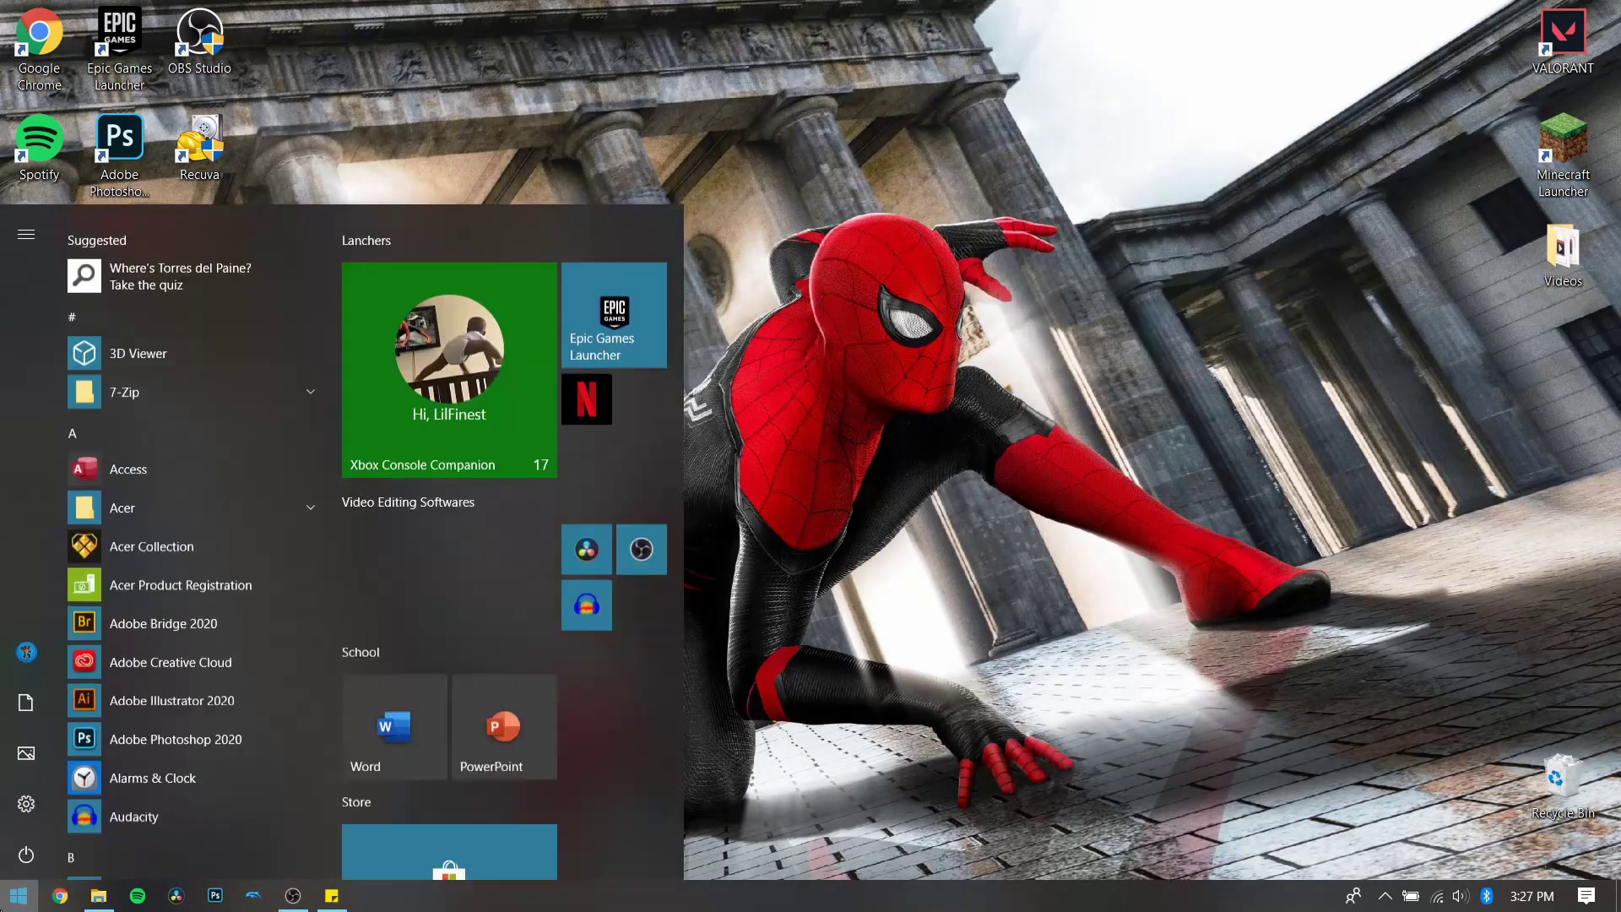
pyautogui.write('cr')
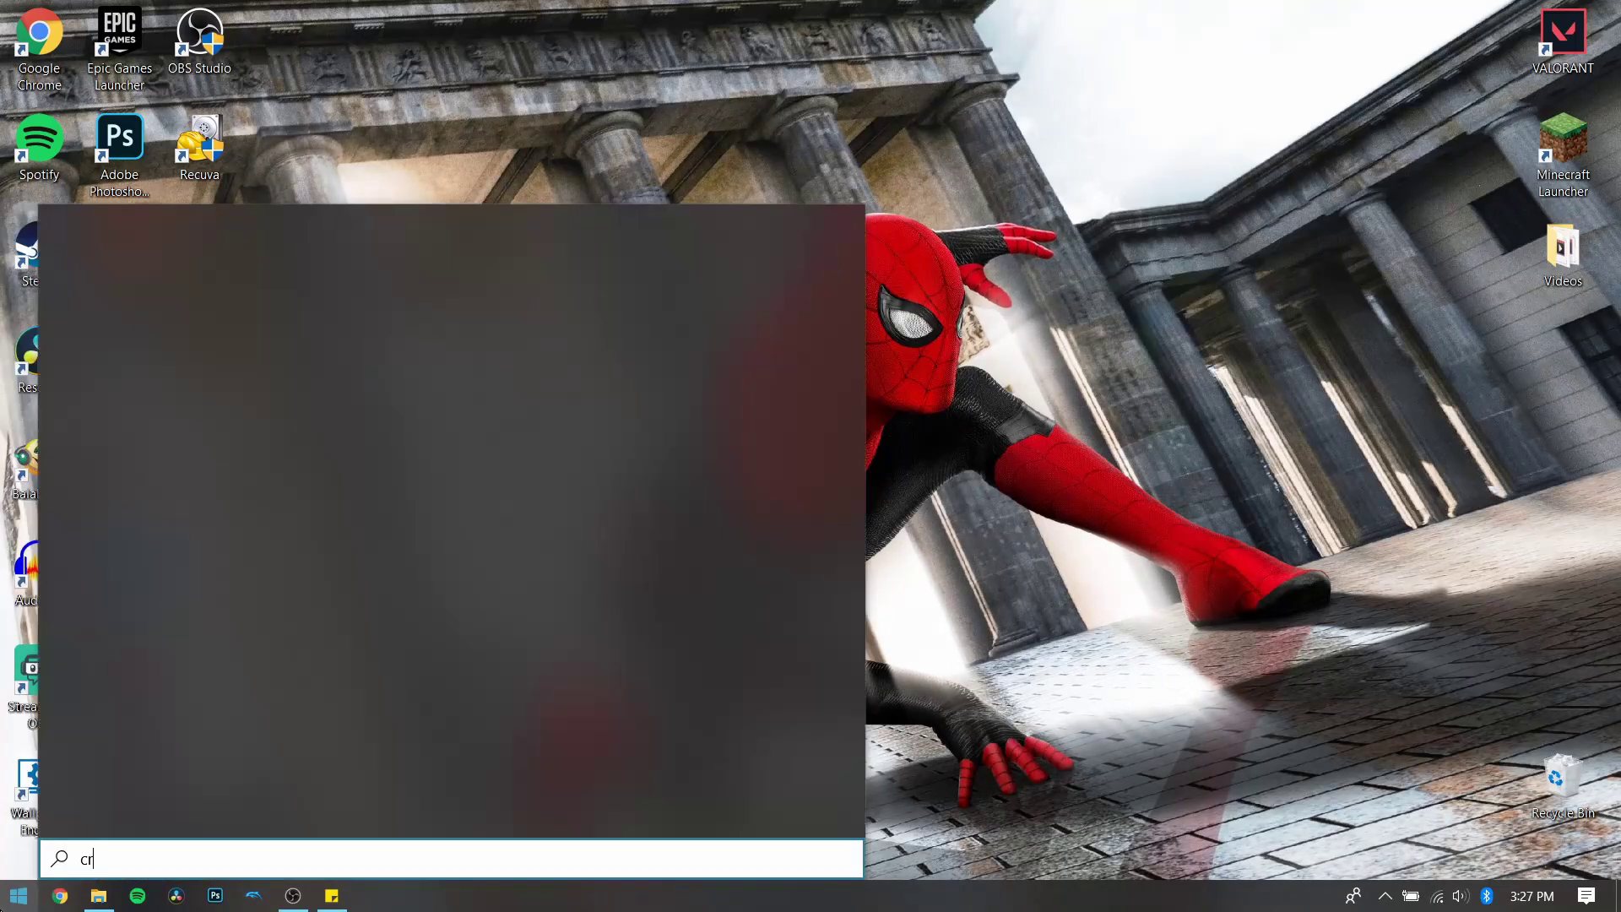
pyautogui.write('eate')
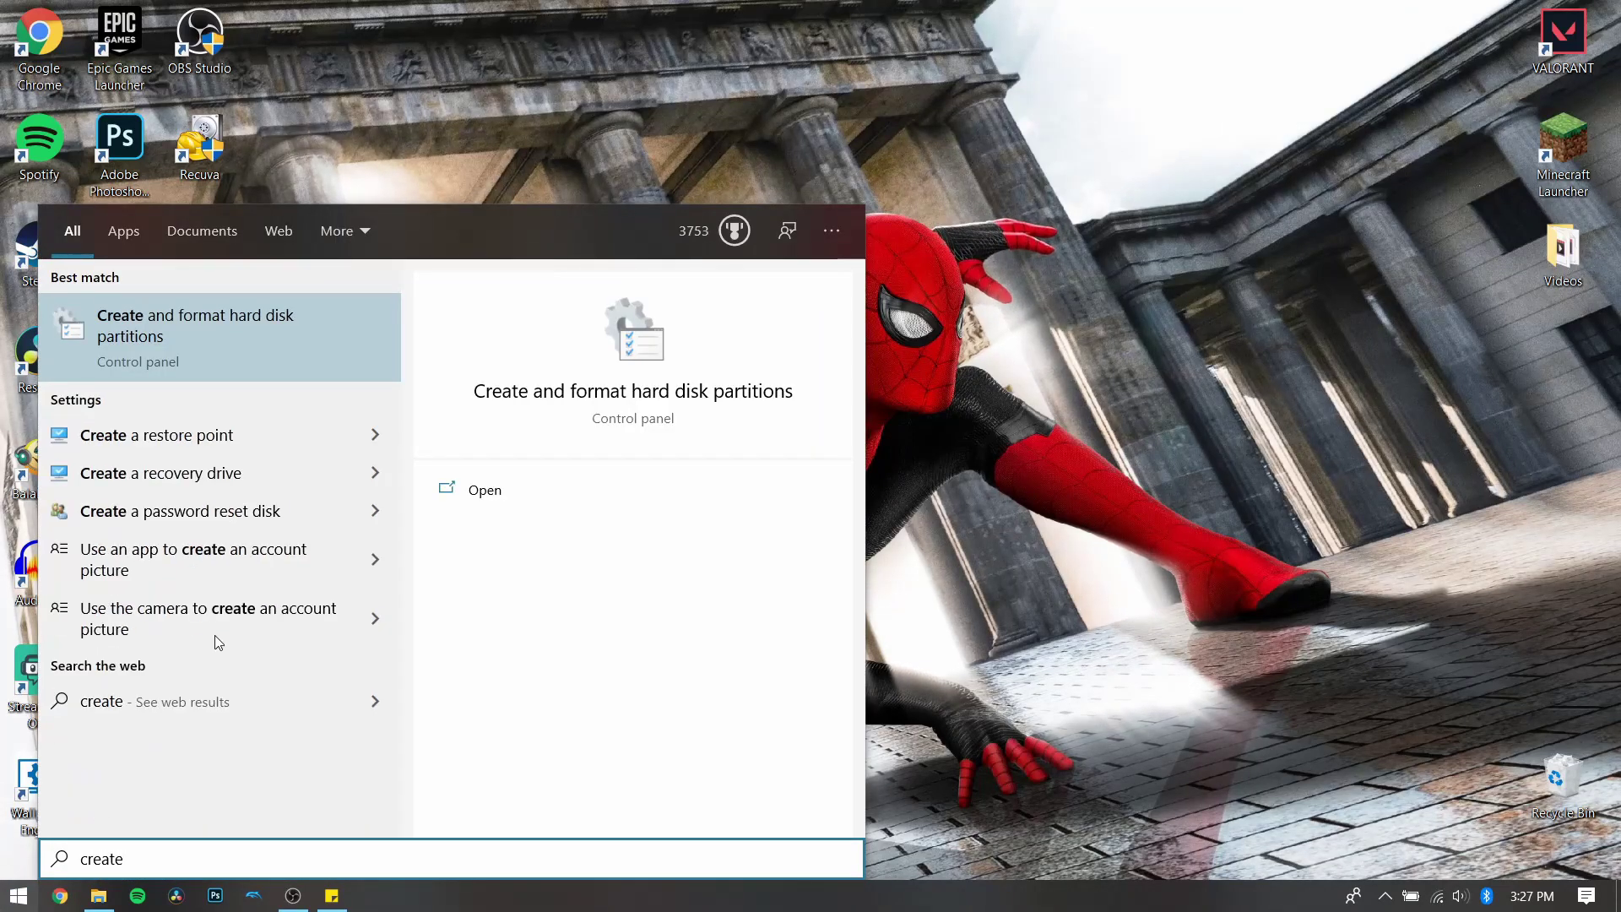
pyautogui.click(161, 344)
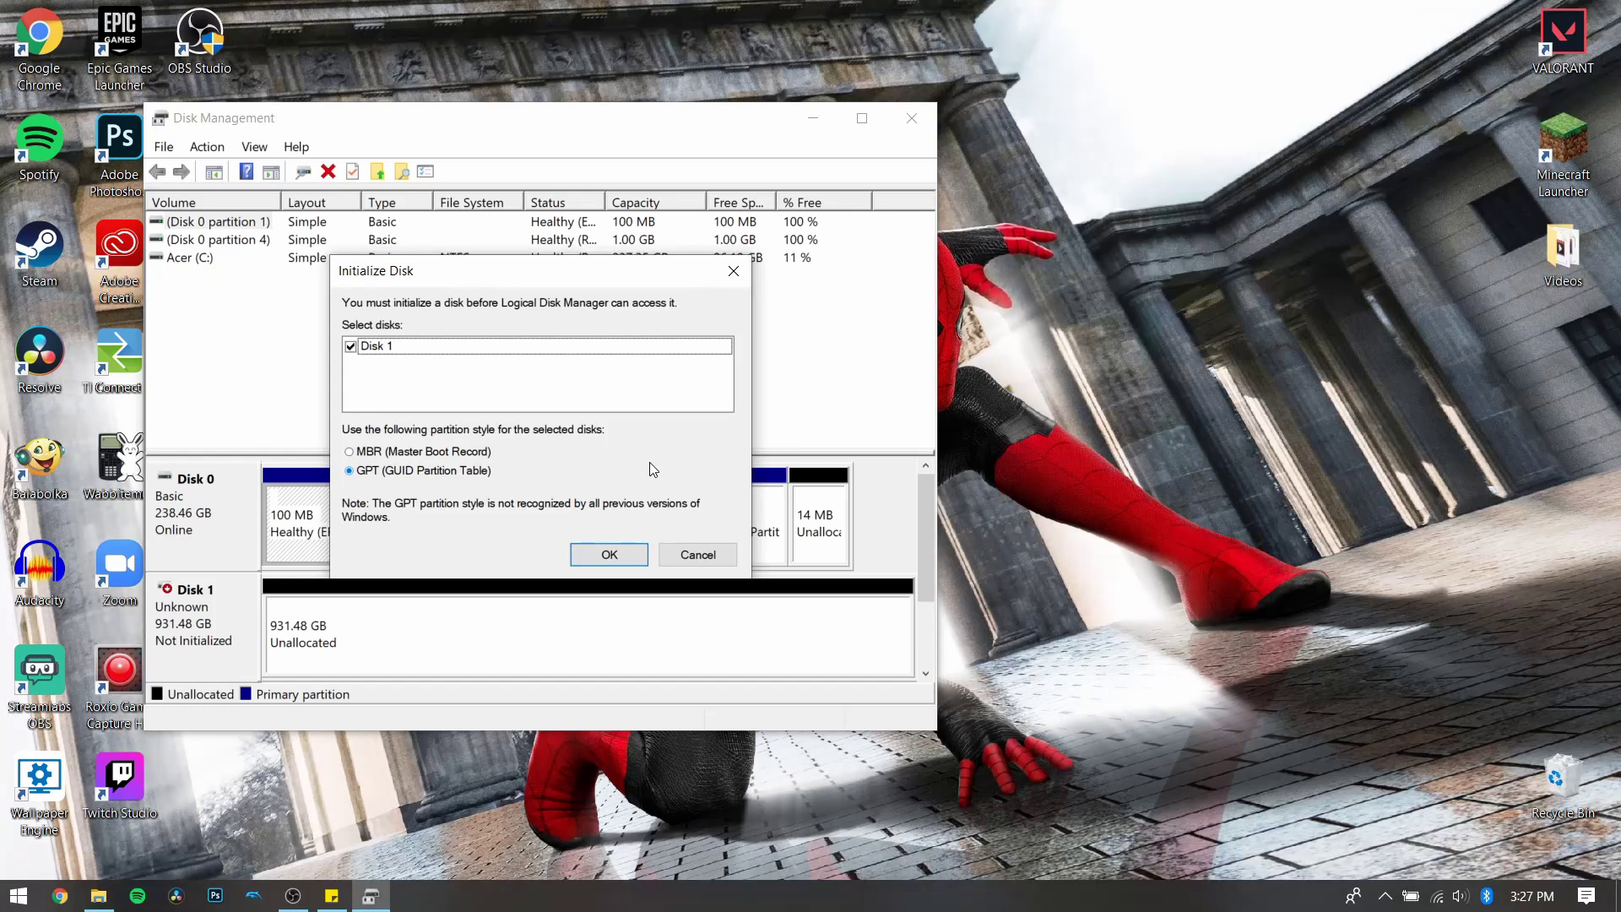
# - Initialize Disk 1 with the GPT partition style and maximize the Disk Management window
pyautogui.click(627, 554)
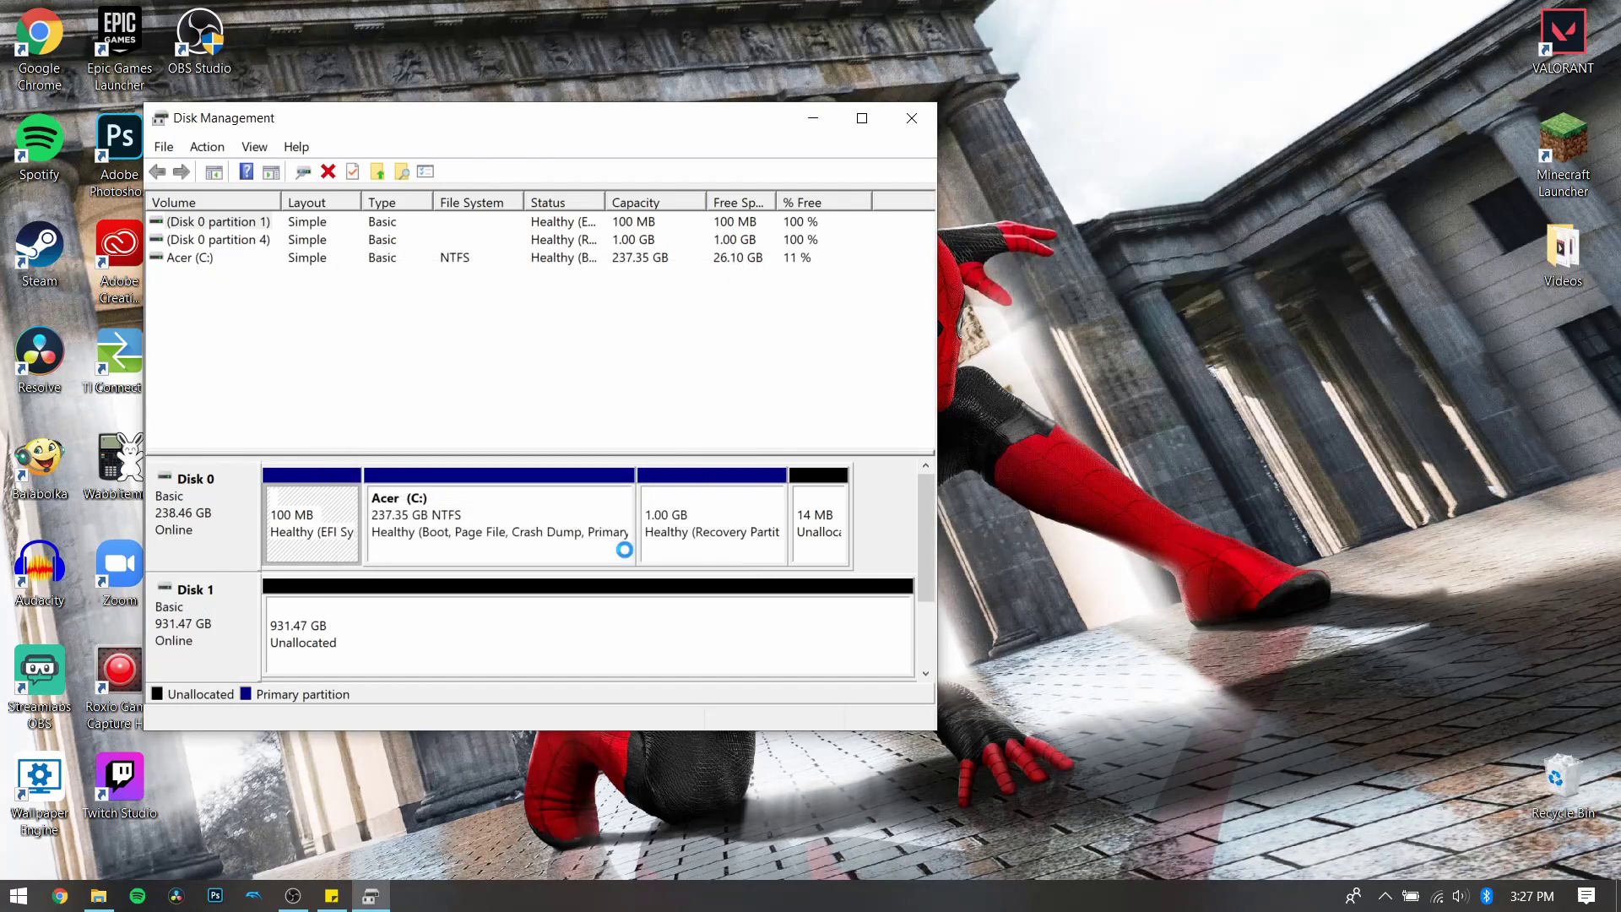
pyautogui.click(859, 120)
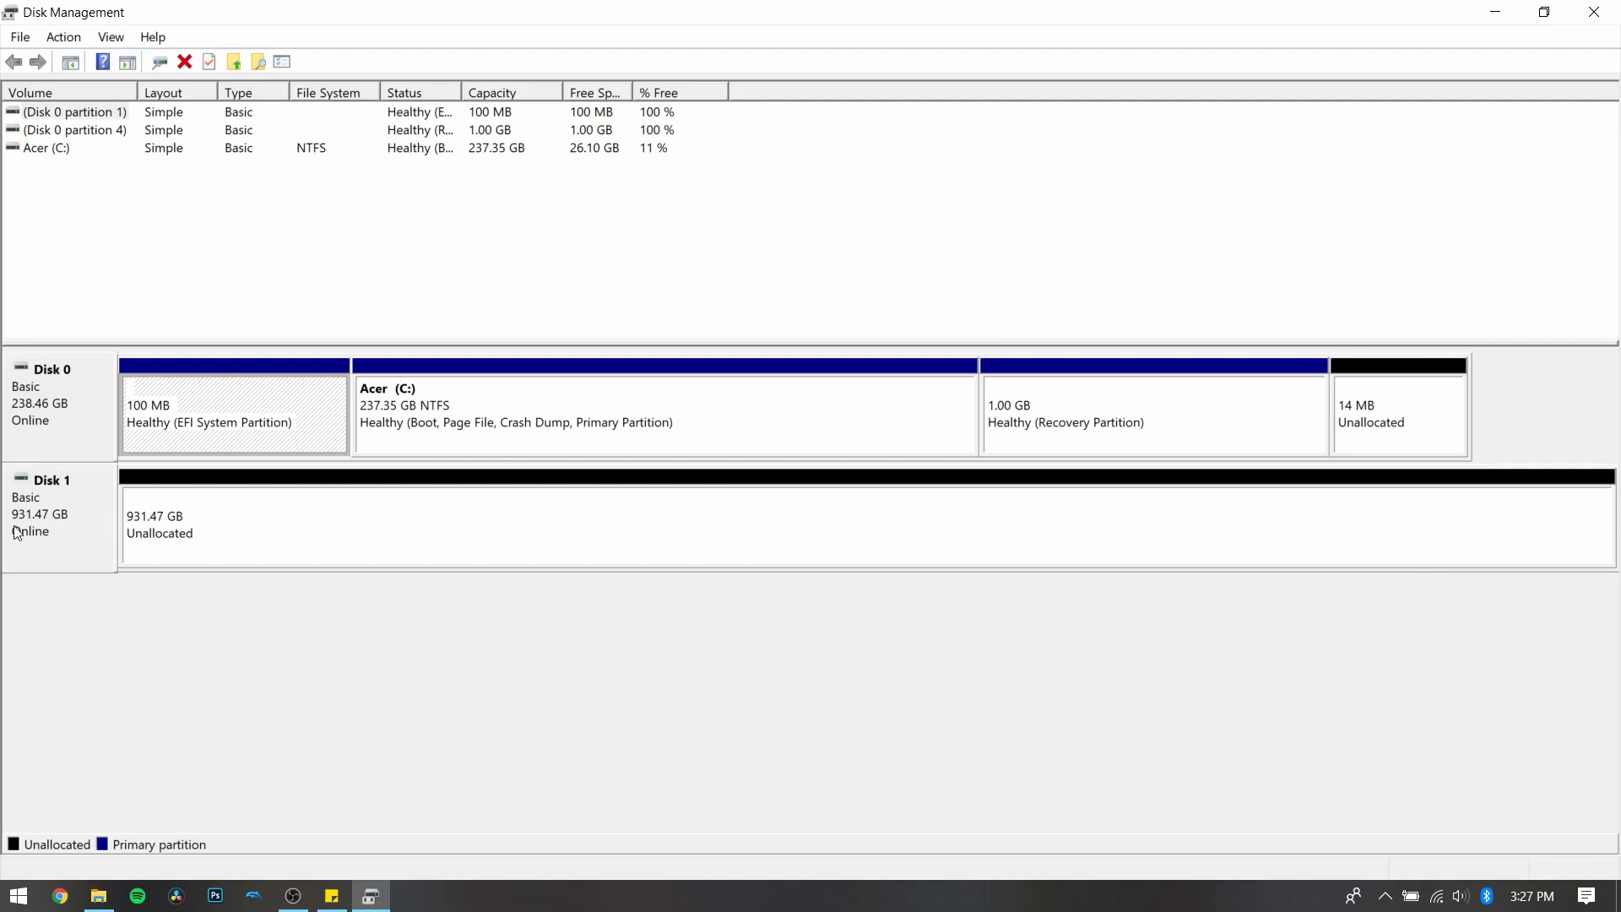
# - Start a New Simple Volume on Disk 1's unallocated space at the maximum size
pyautogui.rightClick(269, 521)
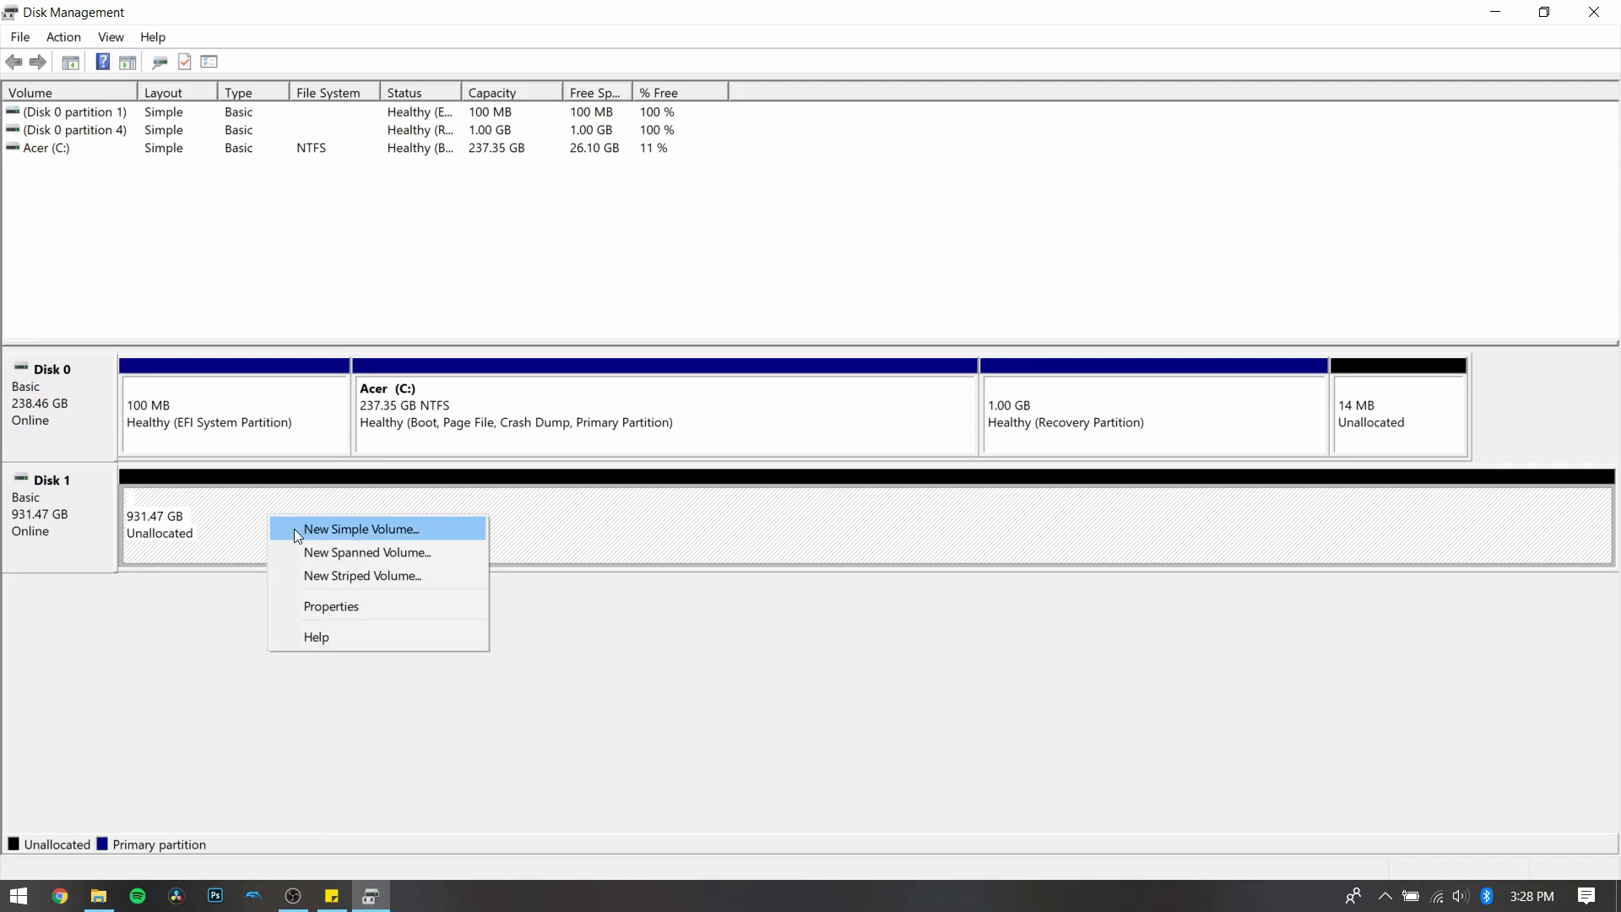
pyautogui.click(295, 528)
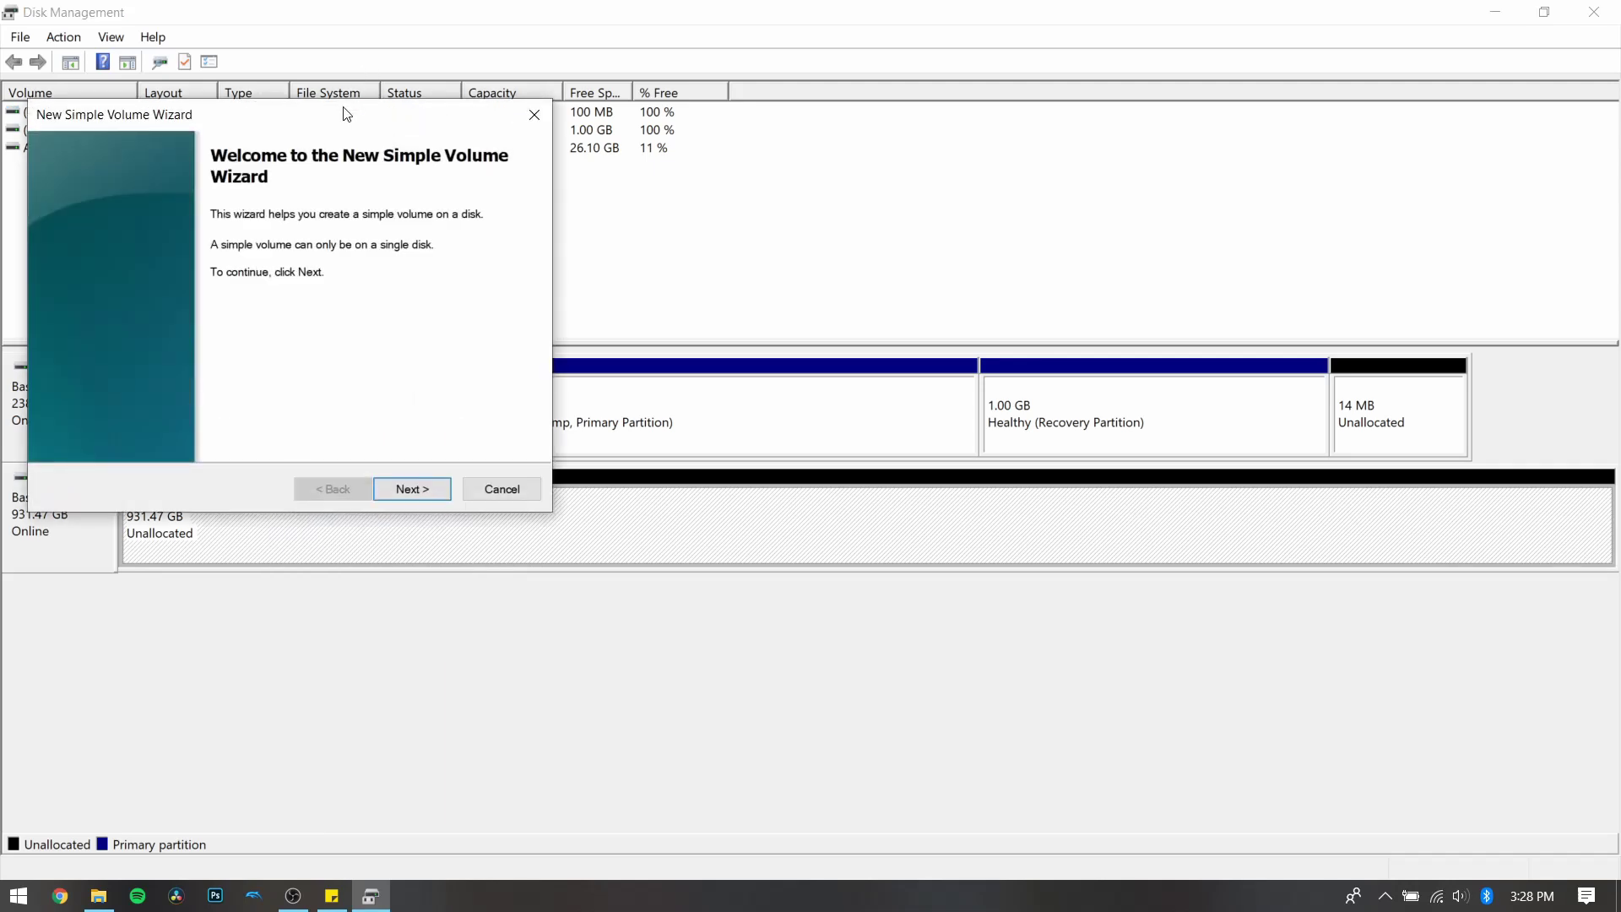
pyautogui.moveTo(343, 116); pyautogui.dragTo(773, 207)
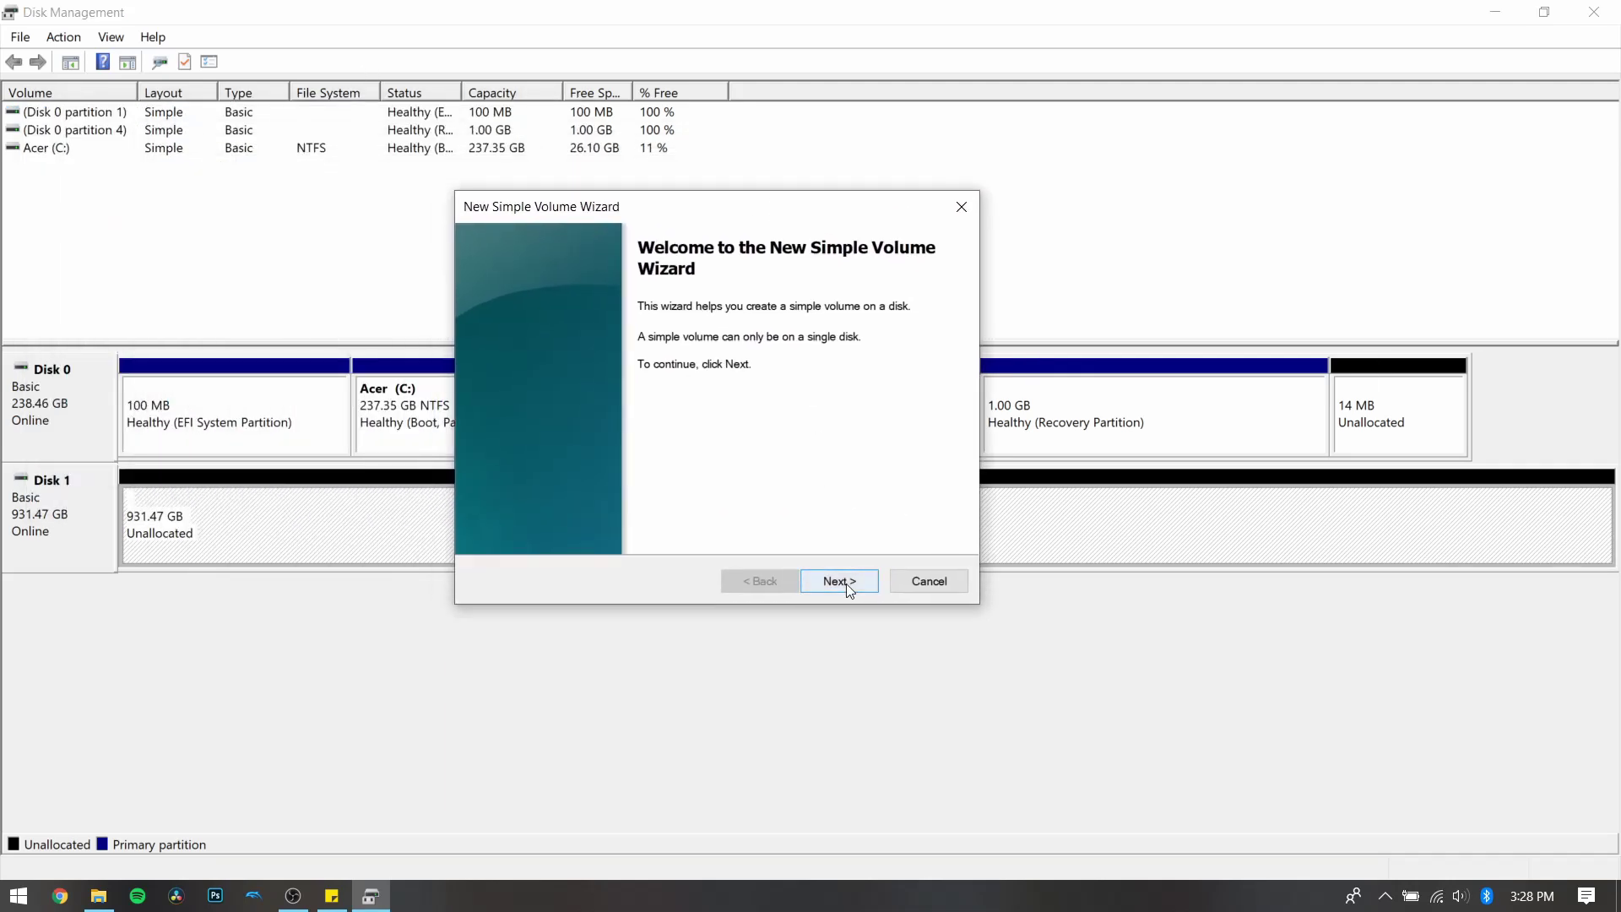
pyautogui.click(846, 583)
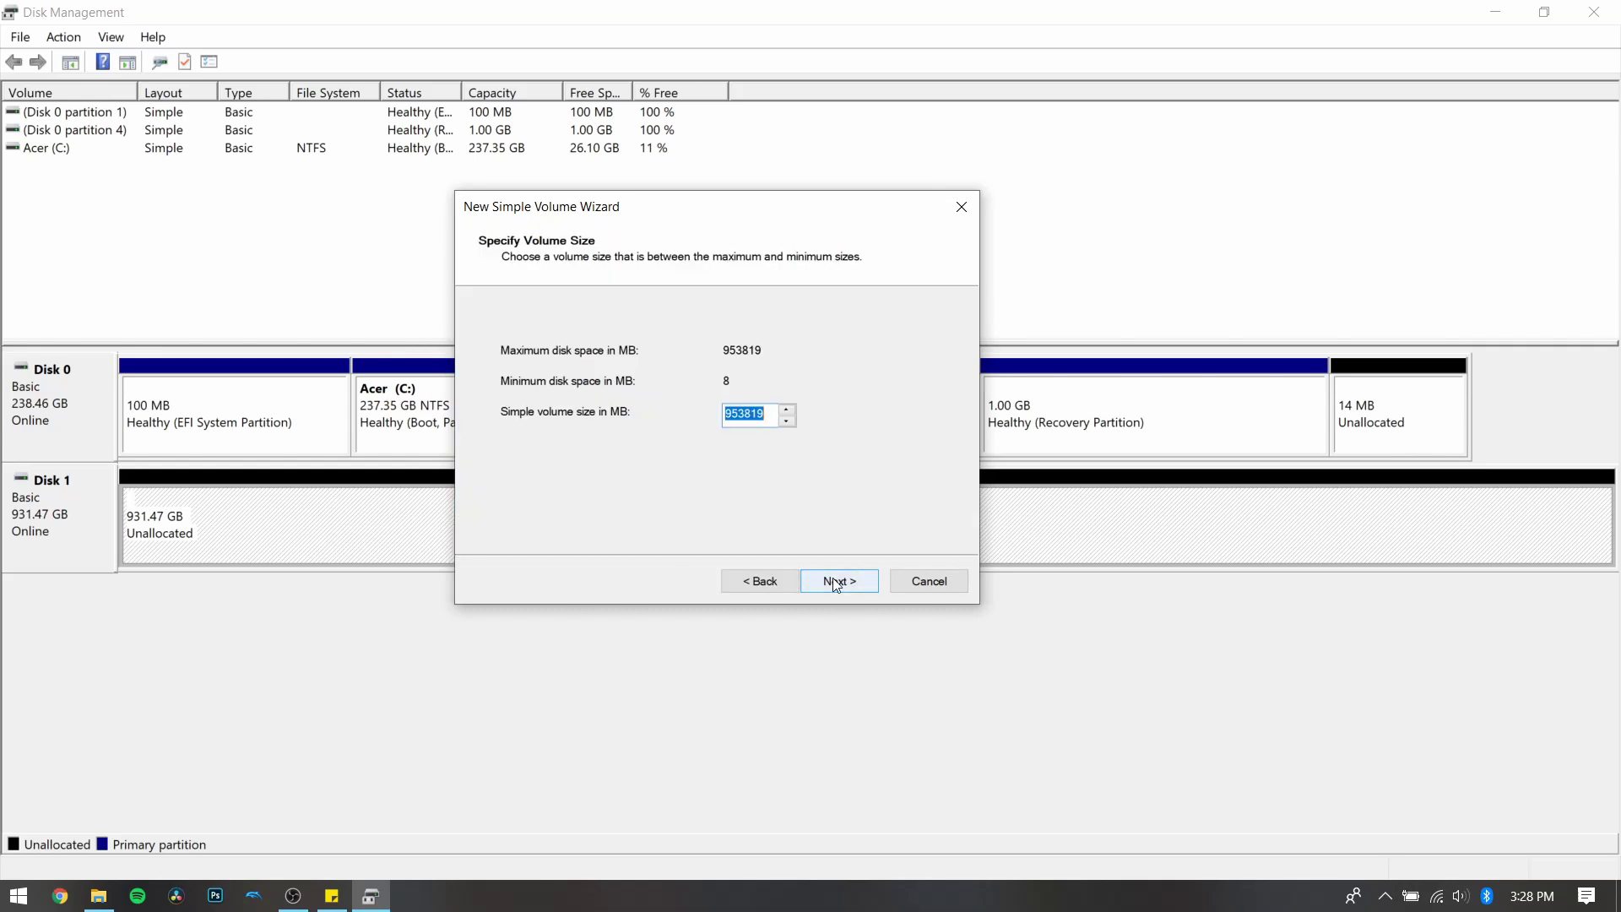
pyautogui.click(834, 583)
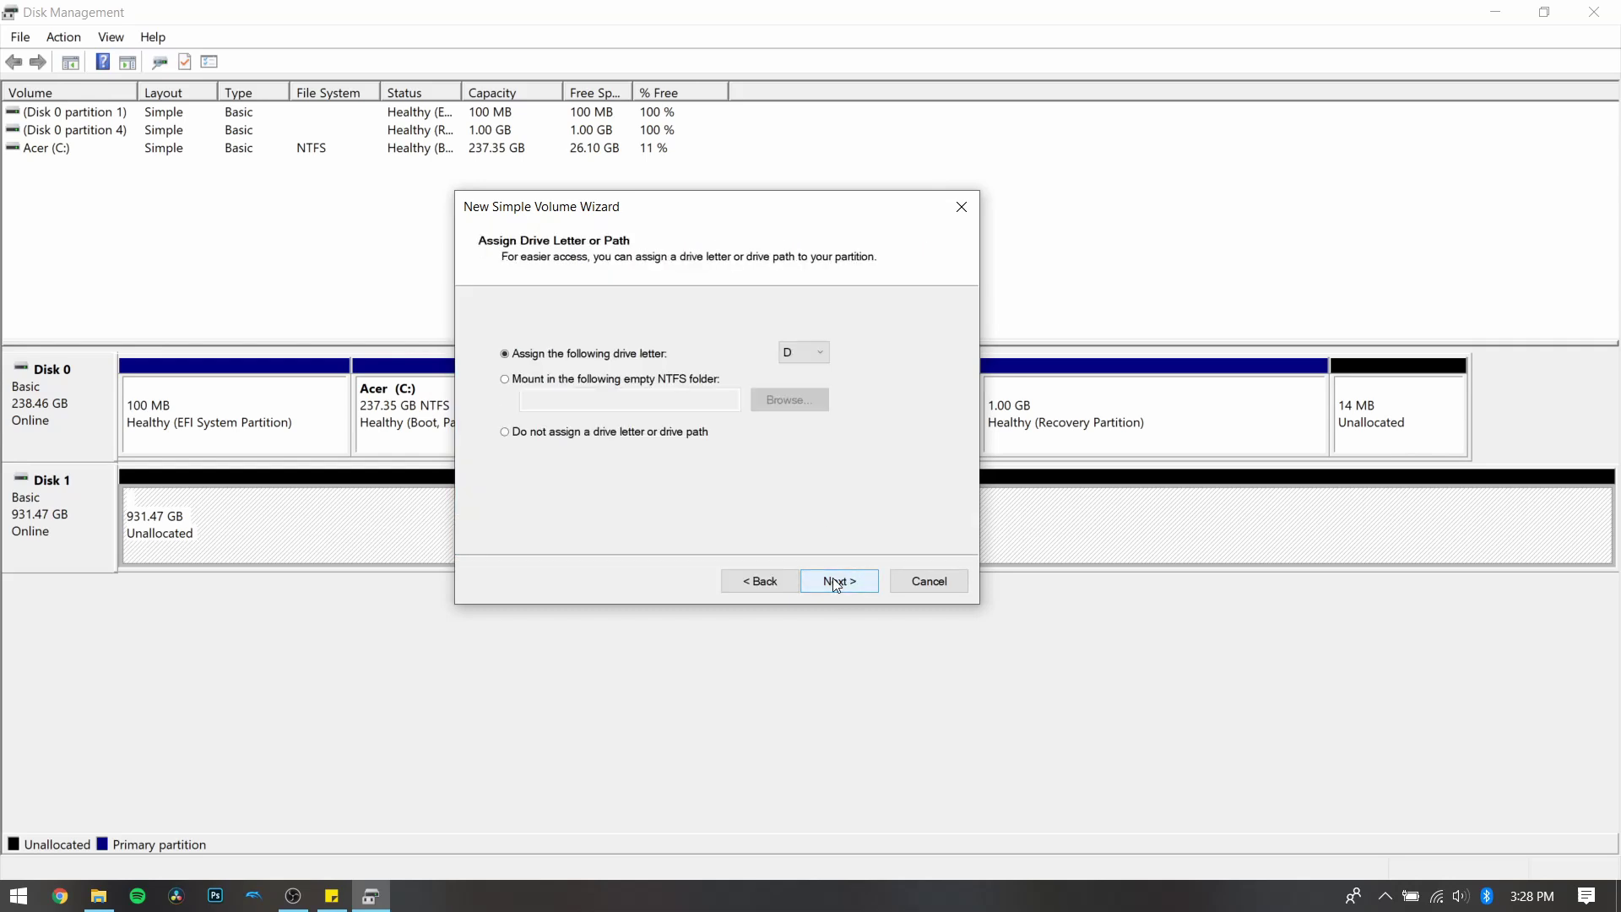
# - Keep drive letter D for the new volume and continue to the format settings
pyautogui.click(820, 360)
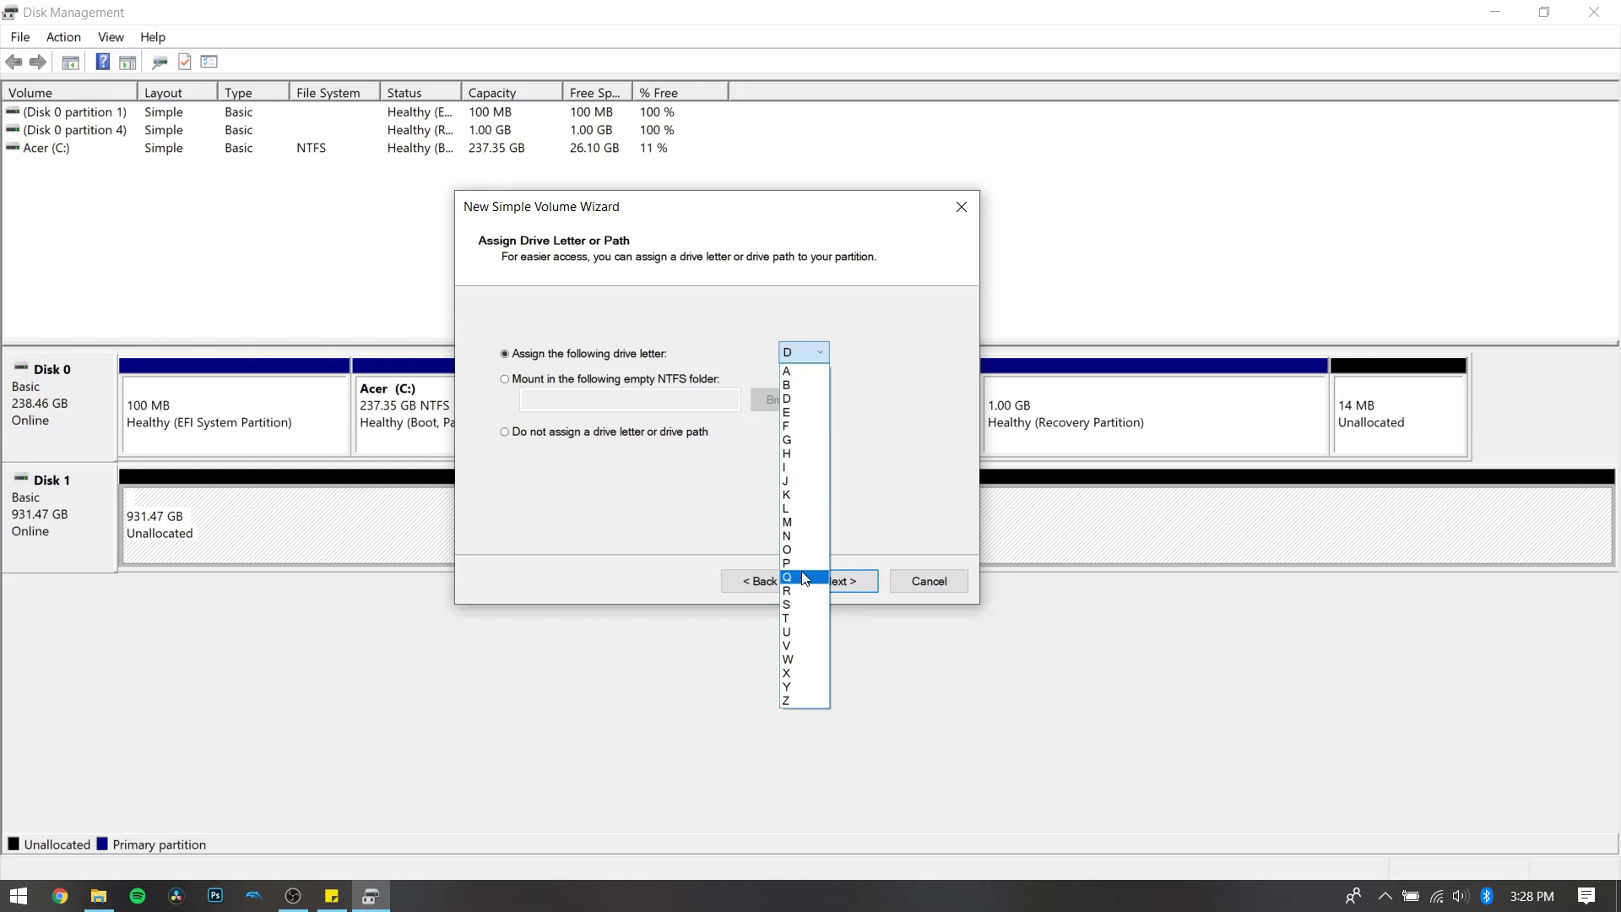
pyautogui.click(896, 438)
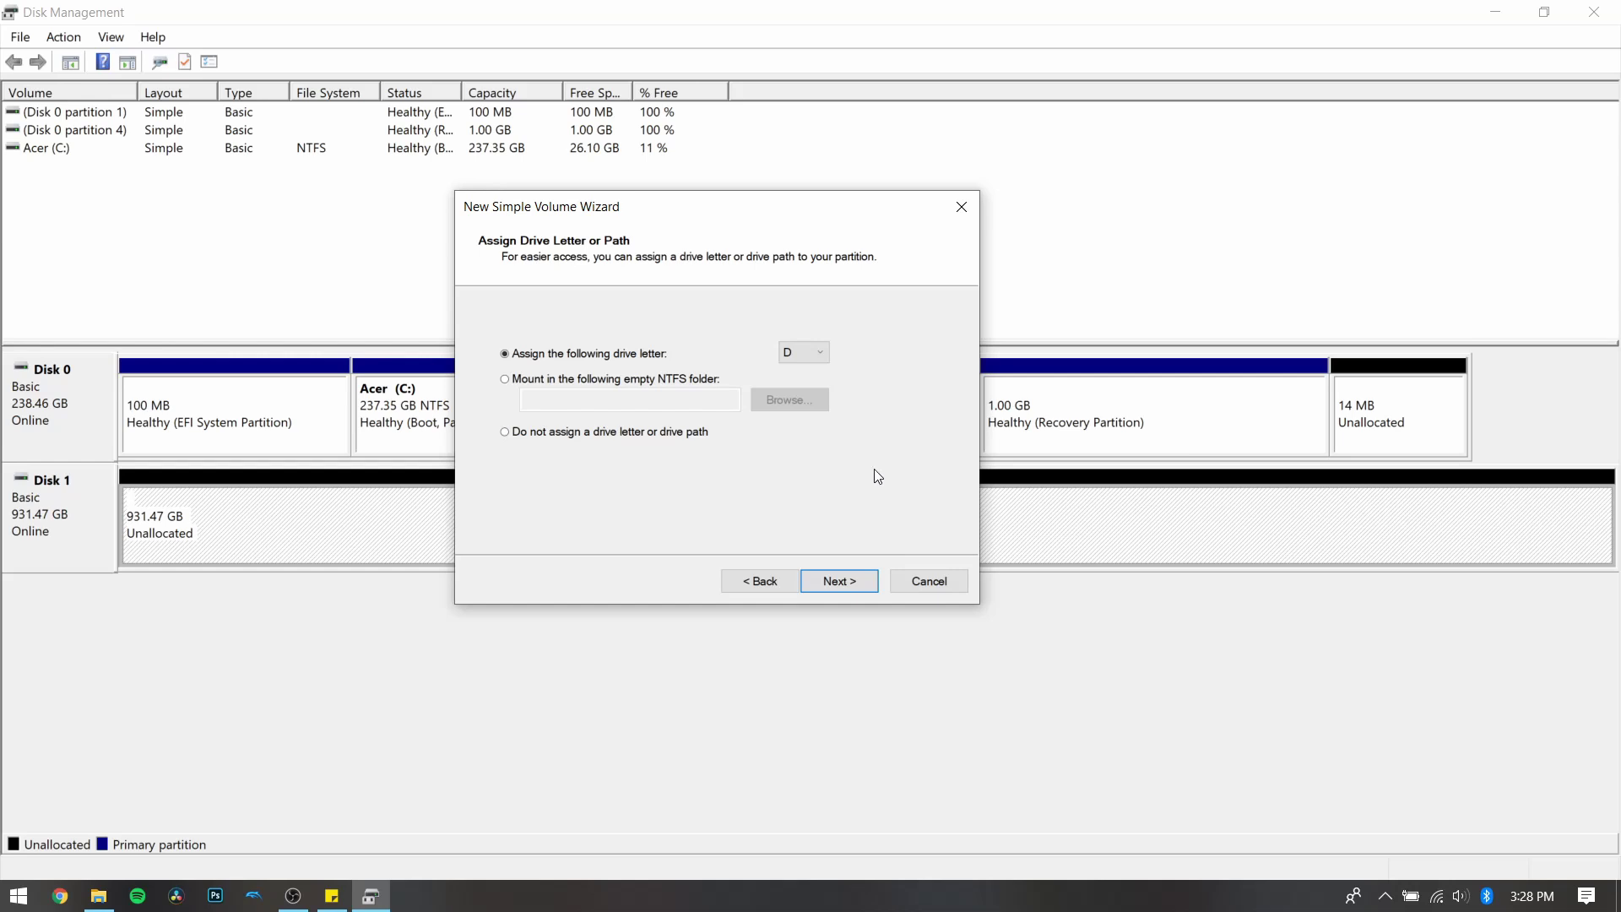
pyautogui.click(854, 581)
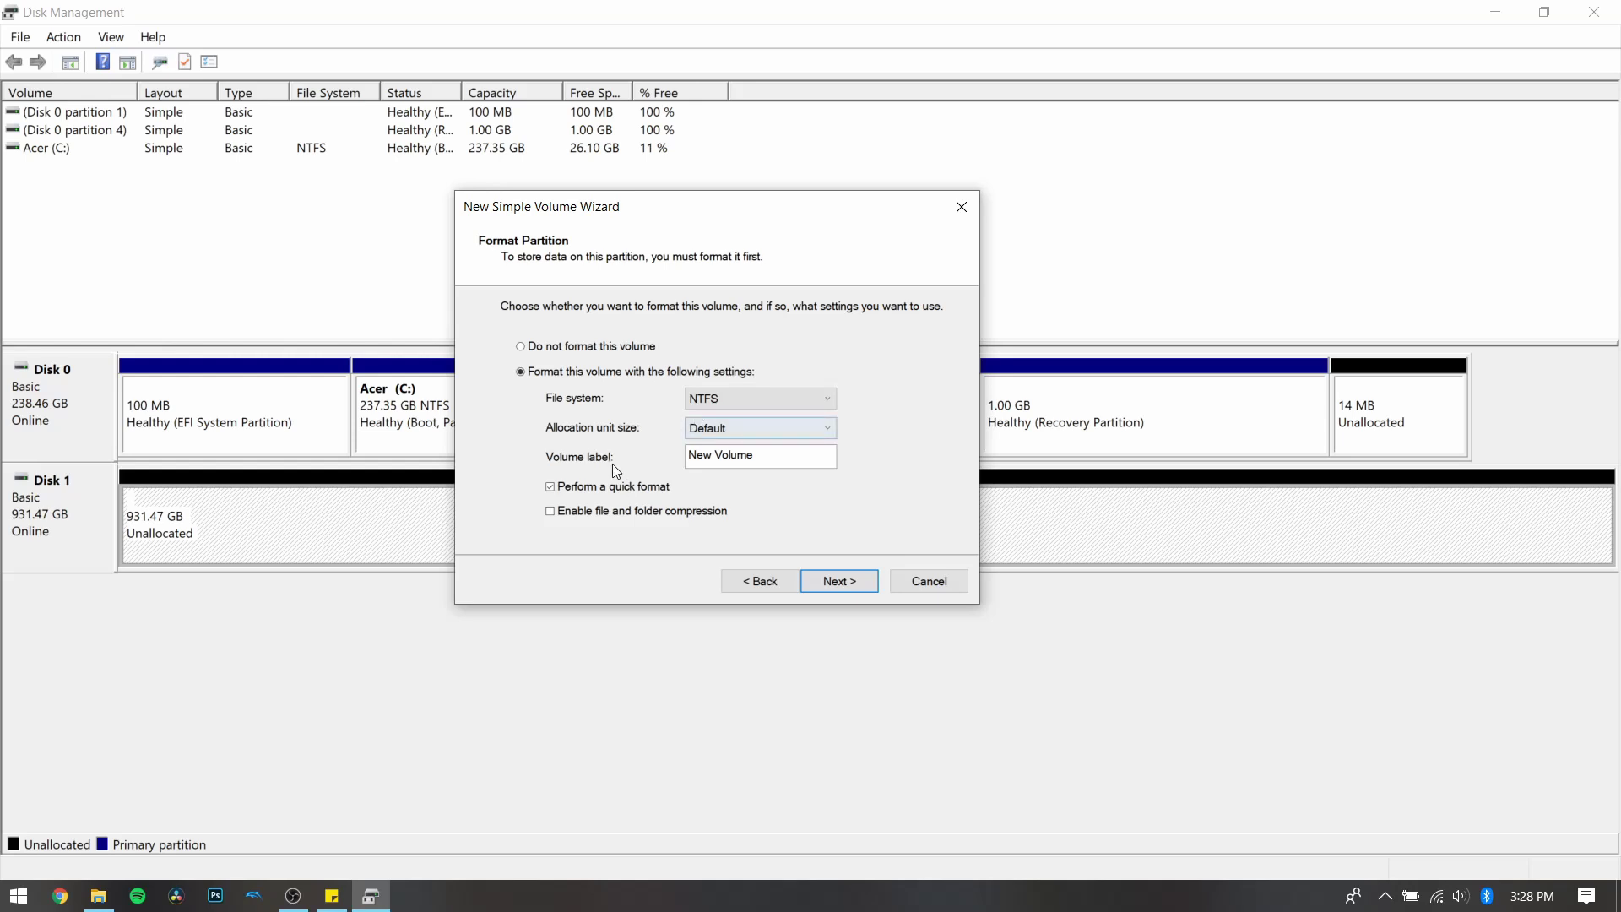
# - Label the volume 'External' with NTFS quick format and finish creating it
pyautogui.click(753, 451)
pyautogui.moveTo(764, 452); pyautogui.dragTo(669, 453)
pyautogui.press('BackSpace')
pyautogui.write('External')
pyautogui.click(839, 580)
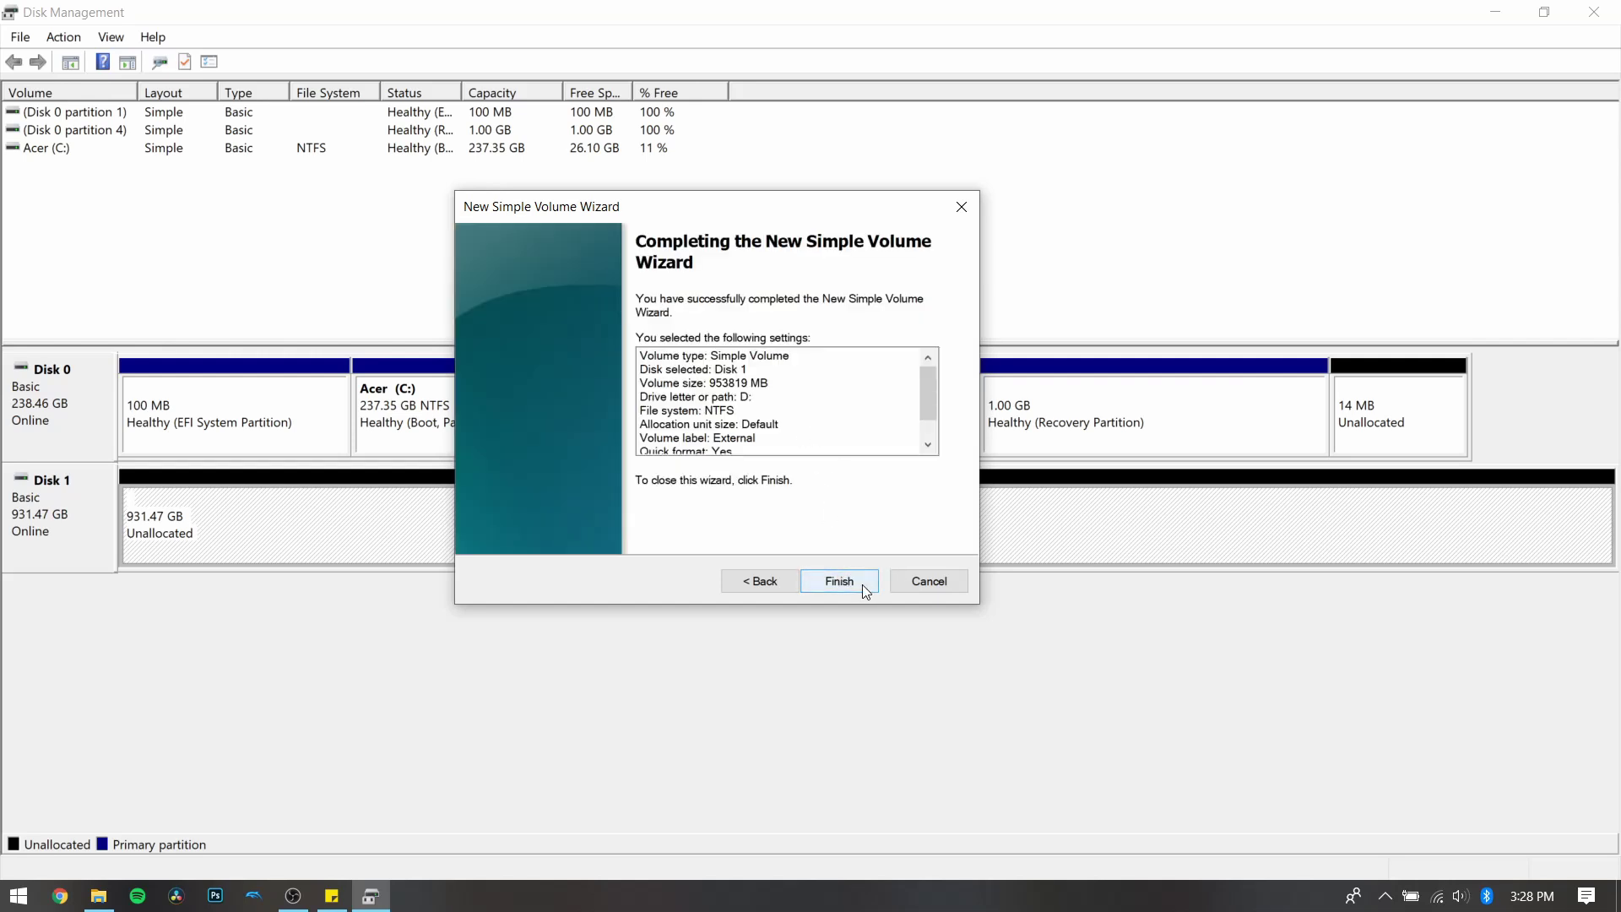
pyautogui.click(863, 583)
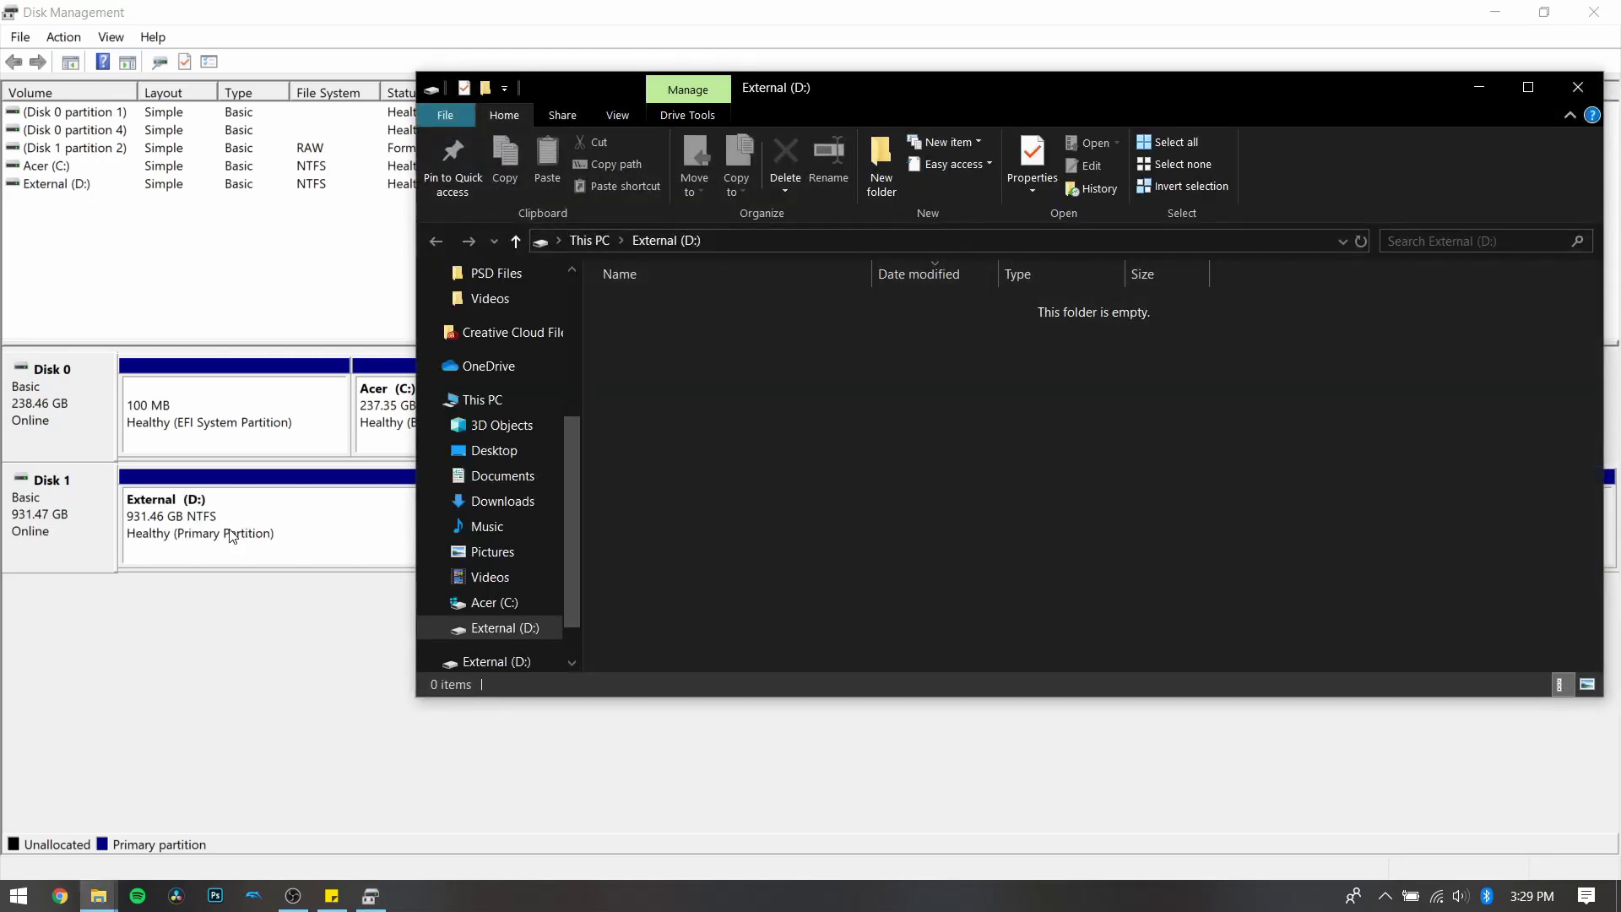
# - Return to File Explorer's This PC view to see External (D:) listed
pyautogui.click(356, 668)
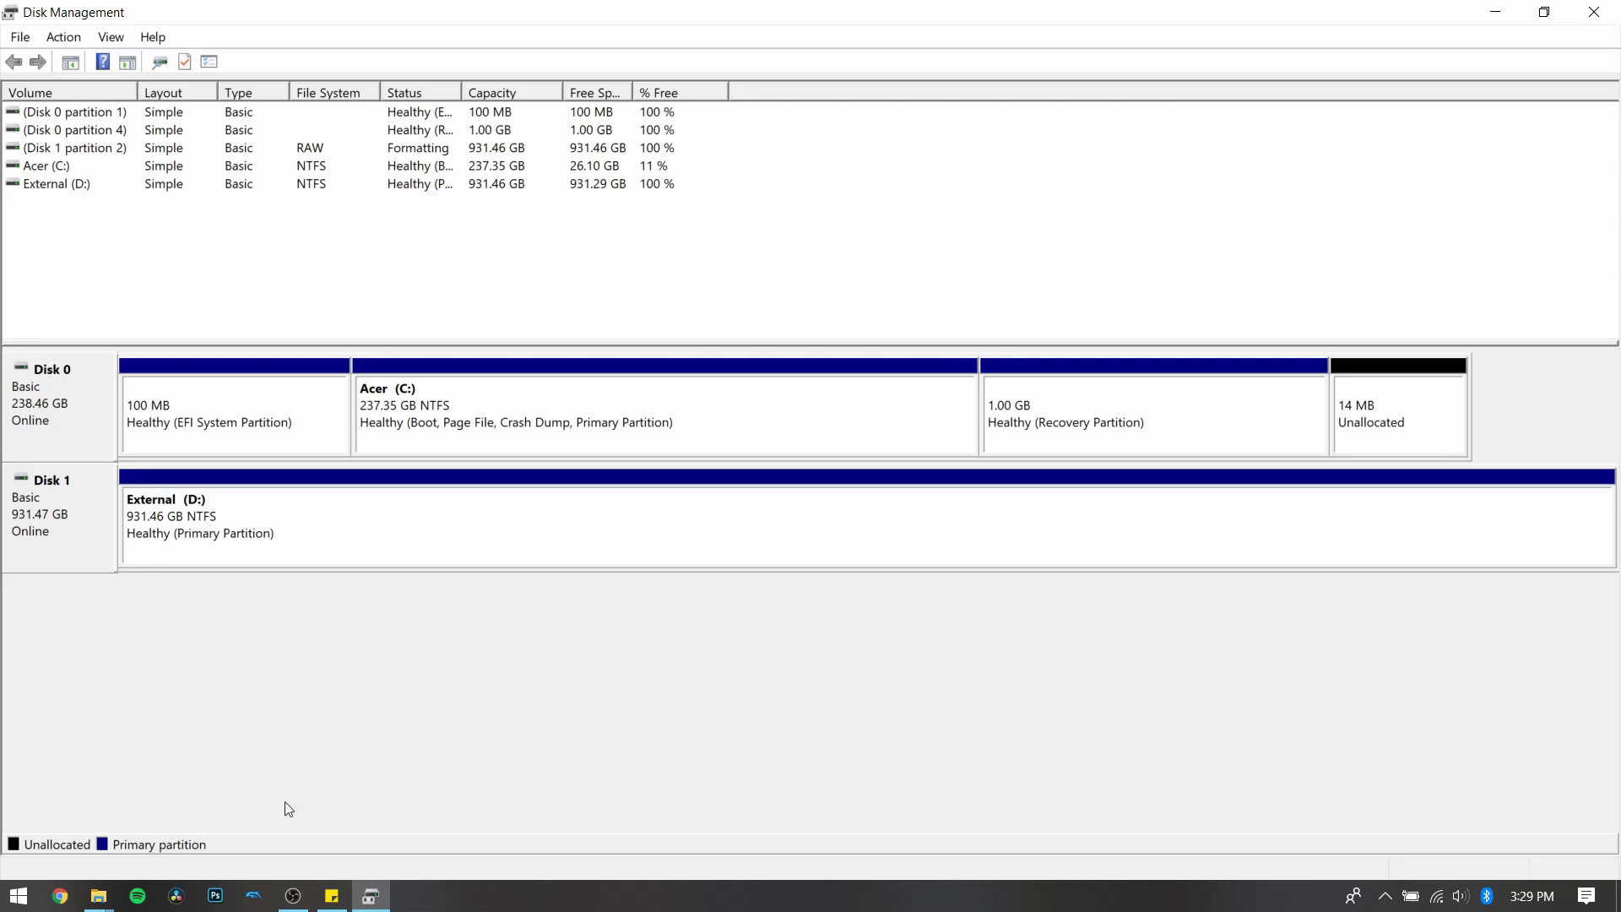
pyautogui.click(98, 895)
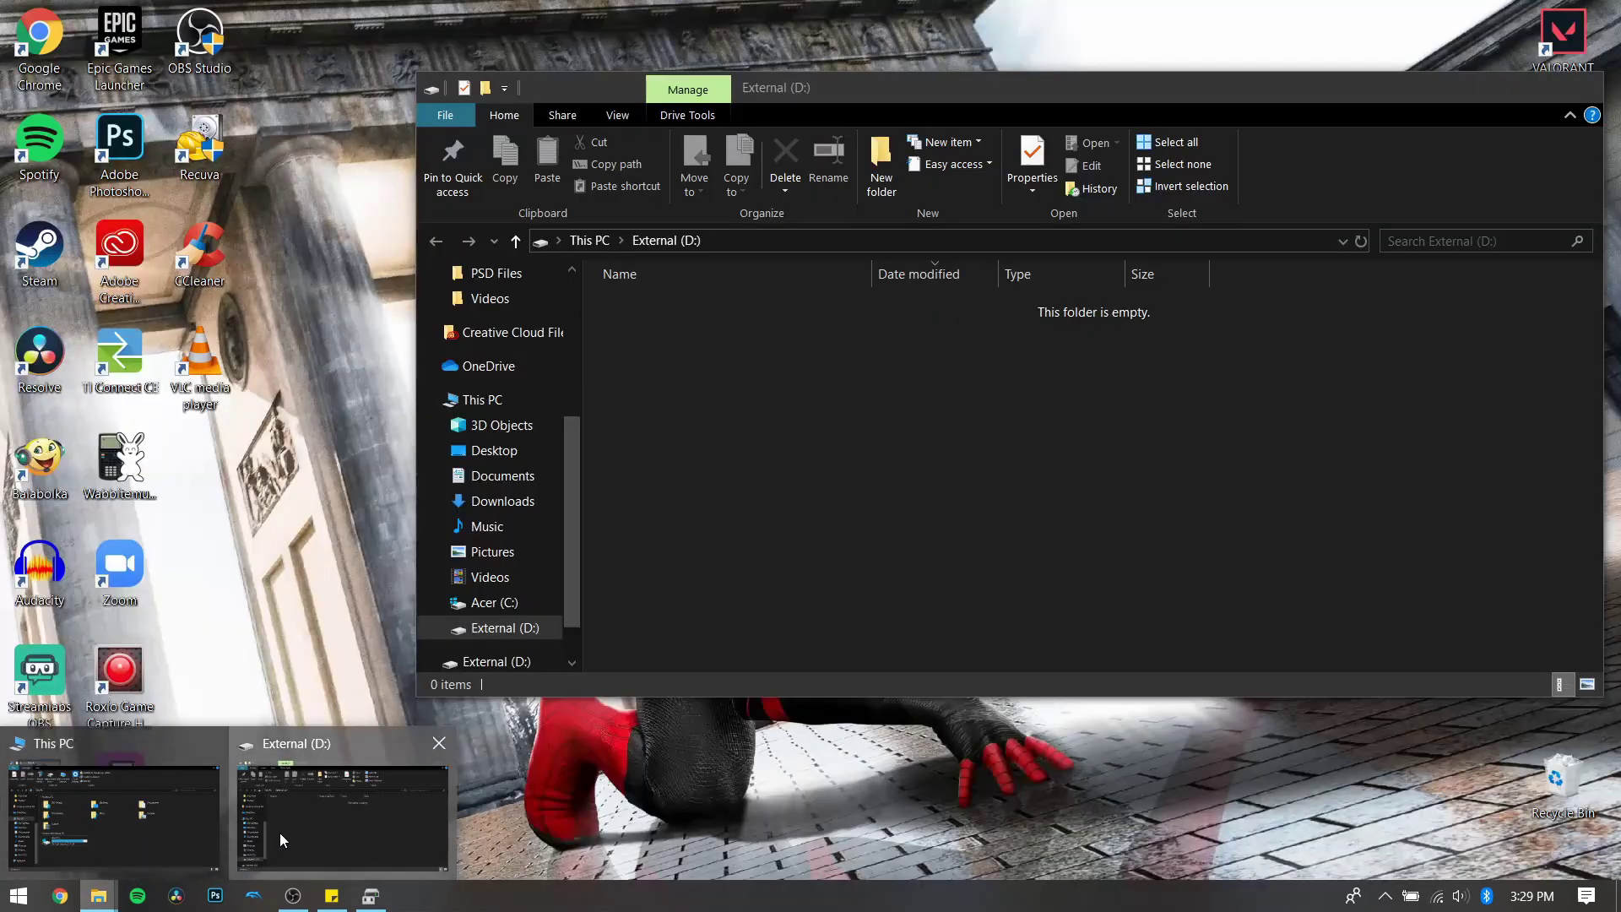
pyautogui.click(279, 831)
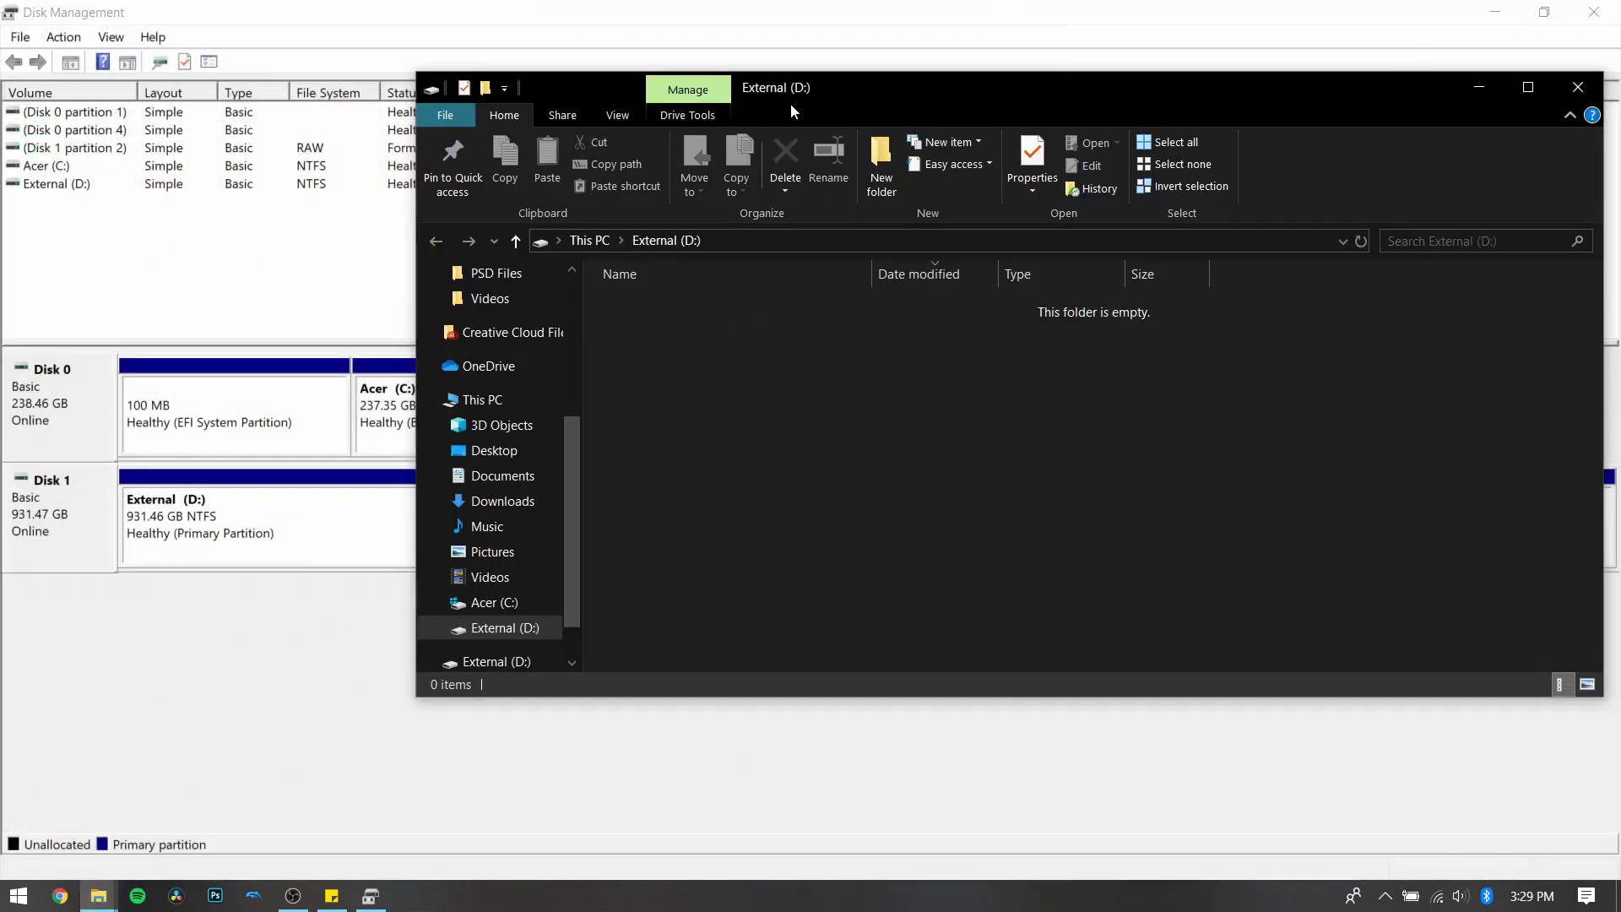
pyautogui.moveTo(502, 423)
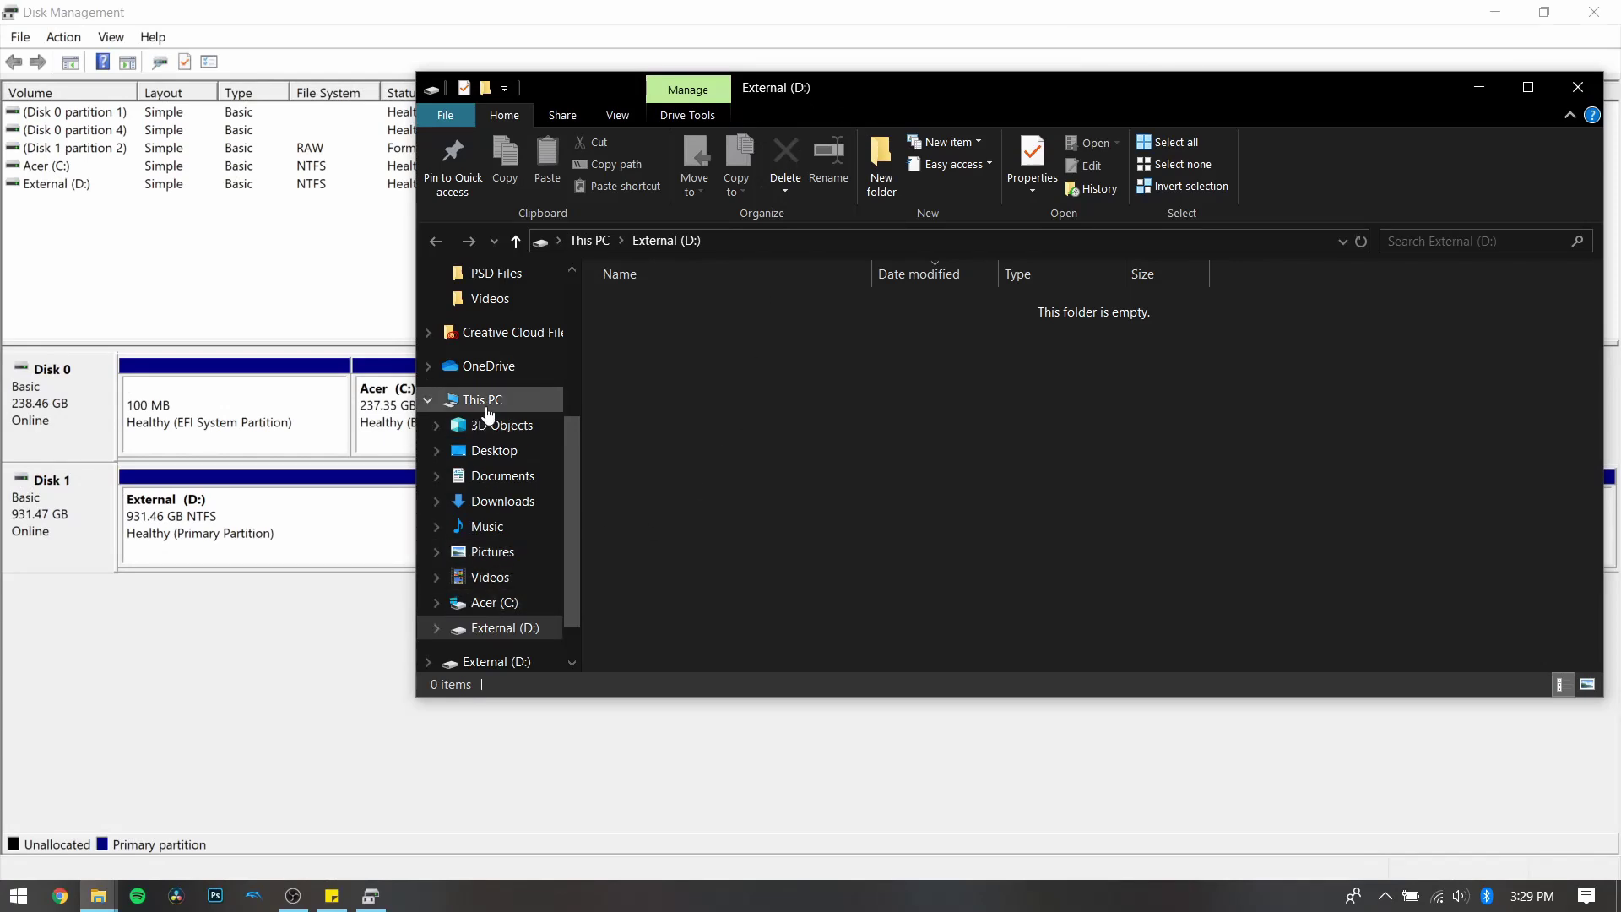
pyautogui.click(485, 403)
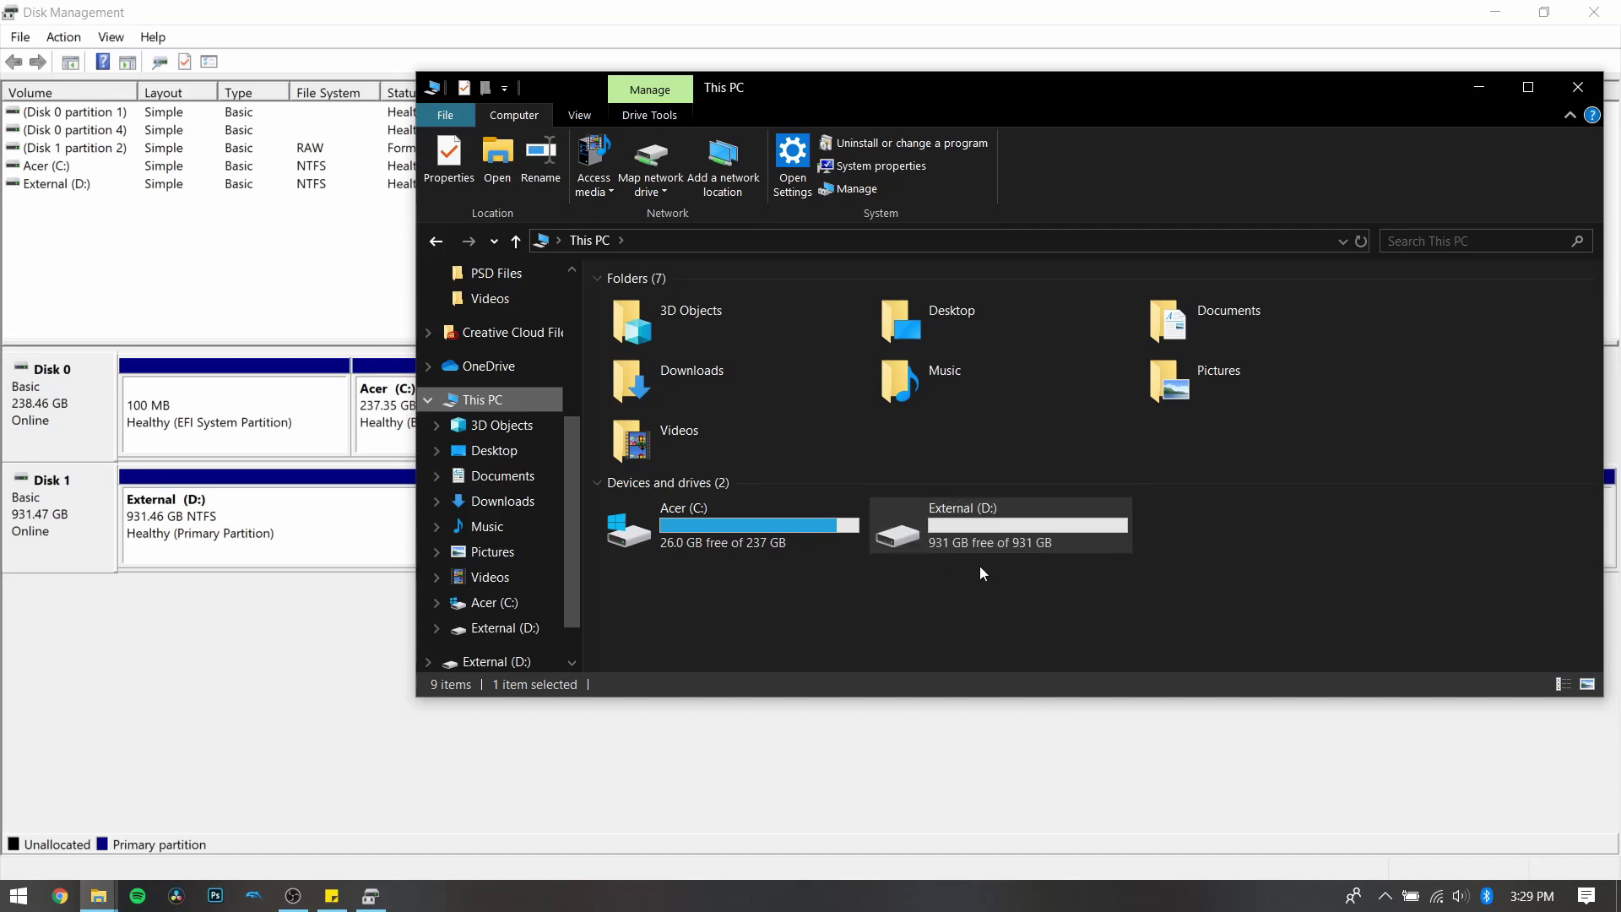
# - Browse into External (D:) and Acer (C:), then go back to This PC
pyautogui.doubleClick(1012, 548)
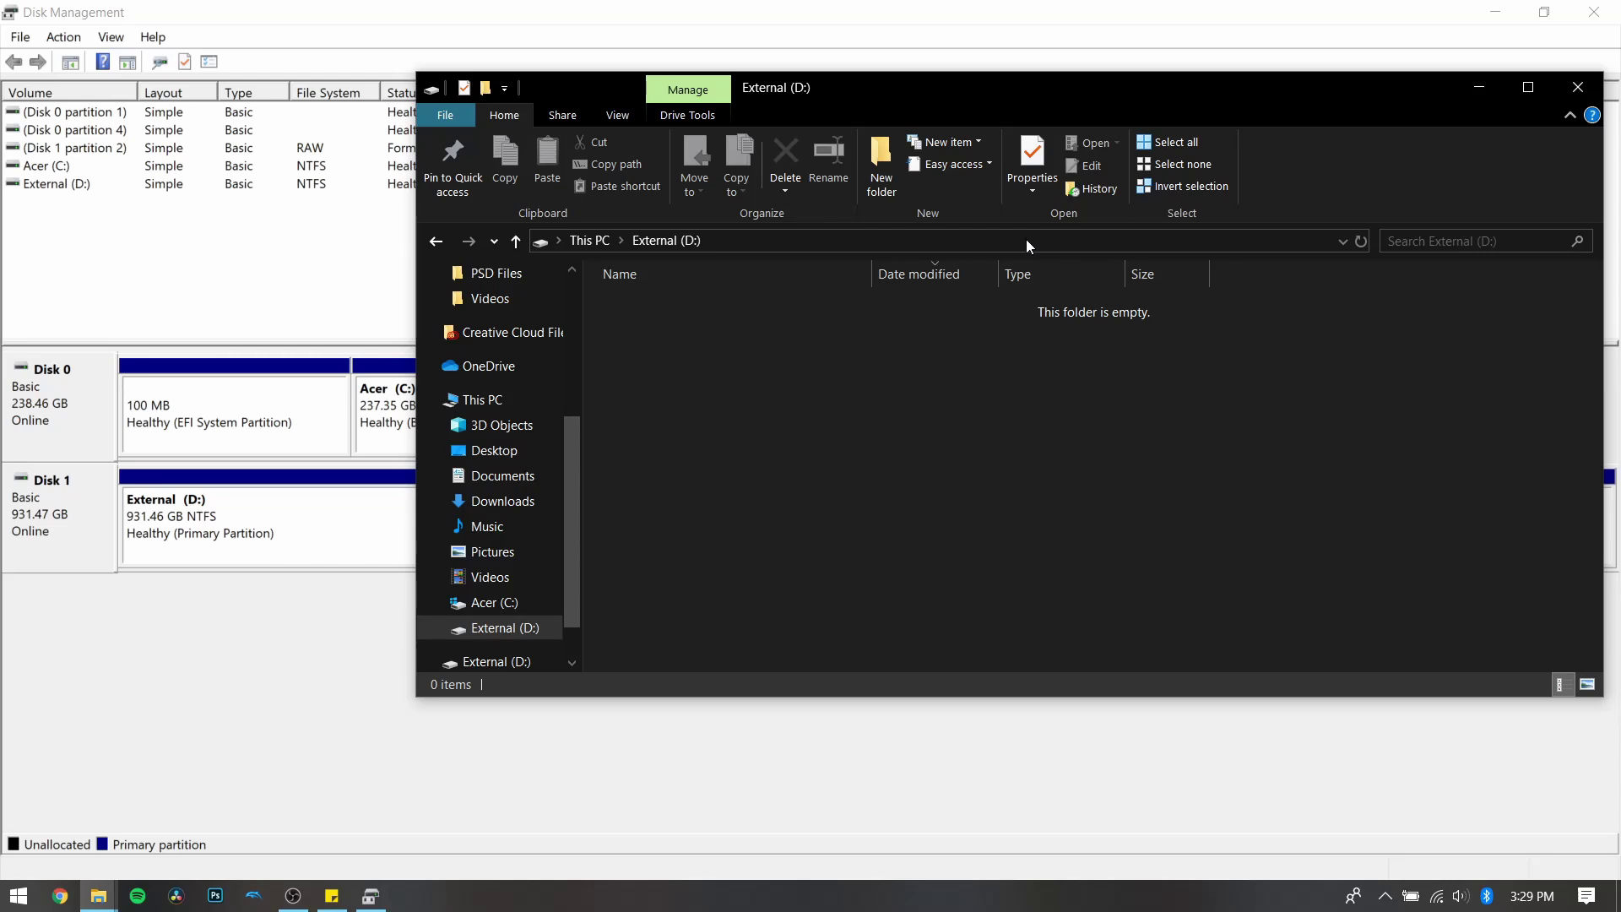
pyautogui.click(507, 603)
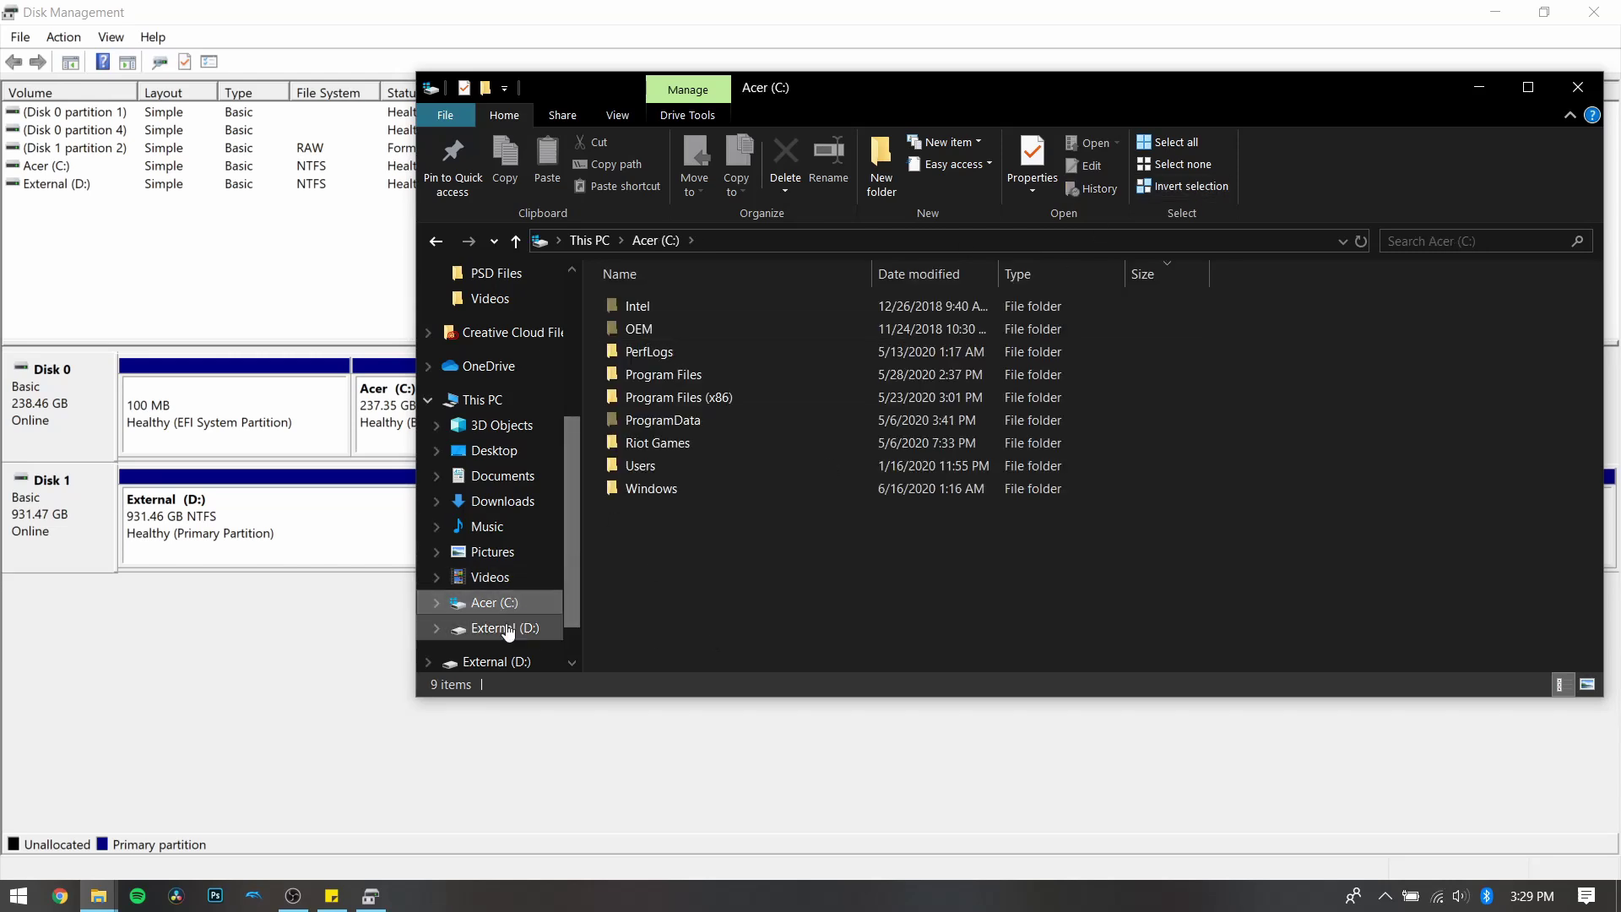
pyautogui.click(506, 629)
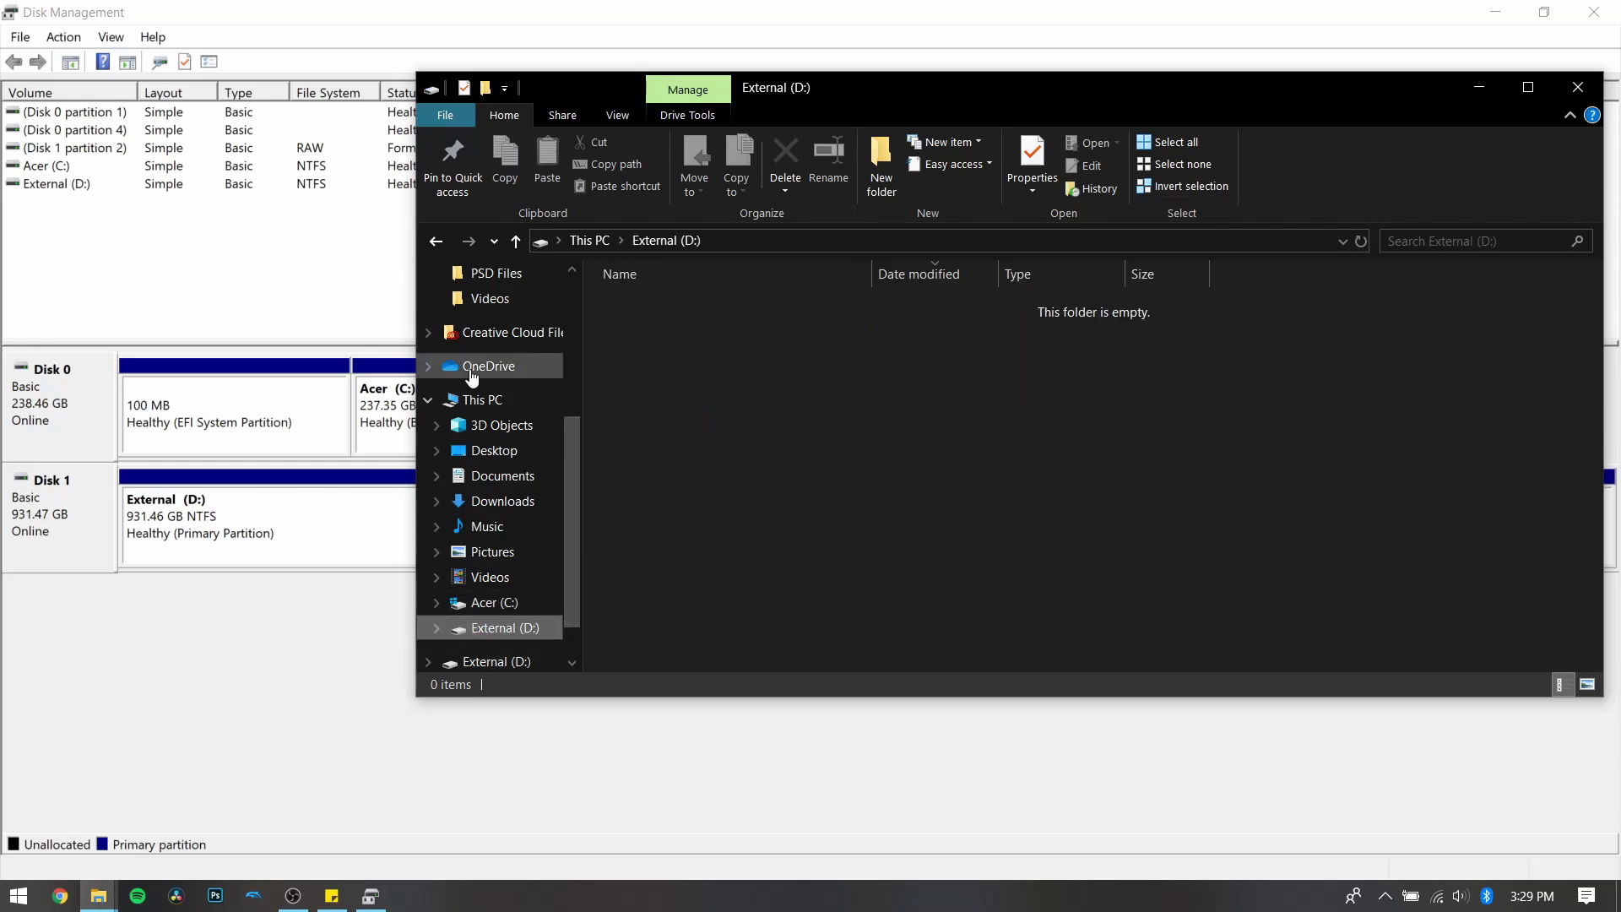
pyautogui.click(500, 422)
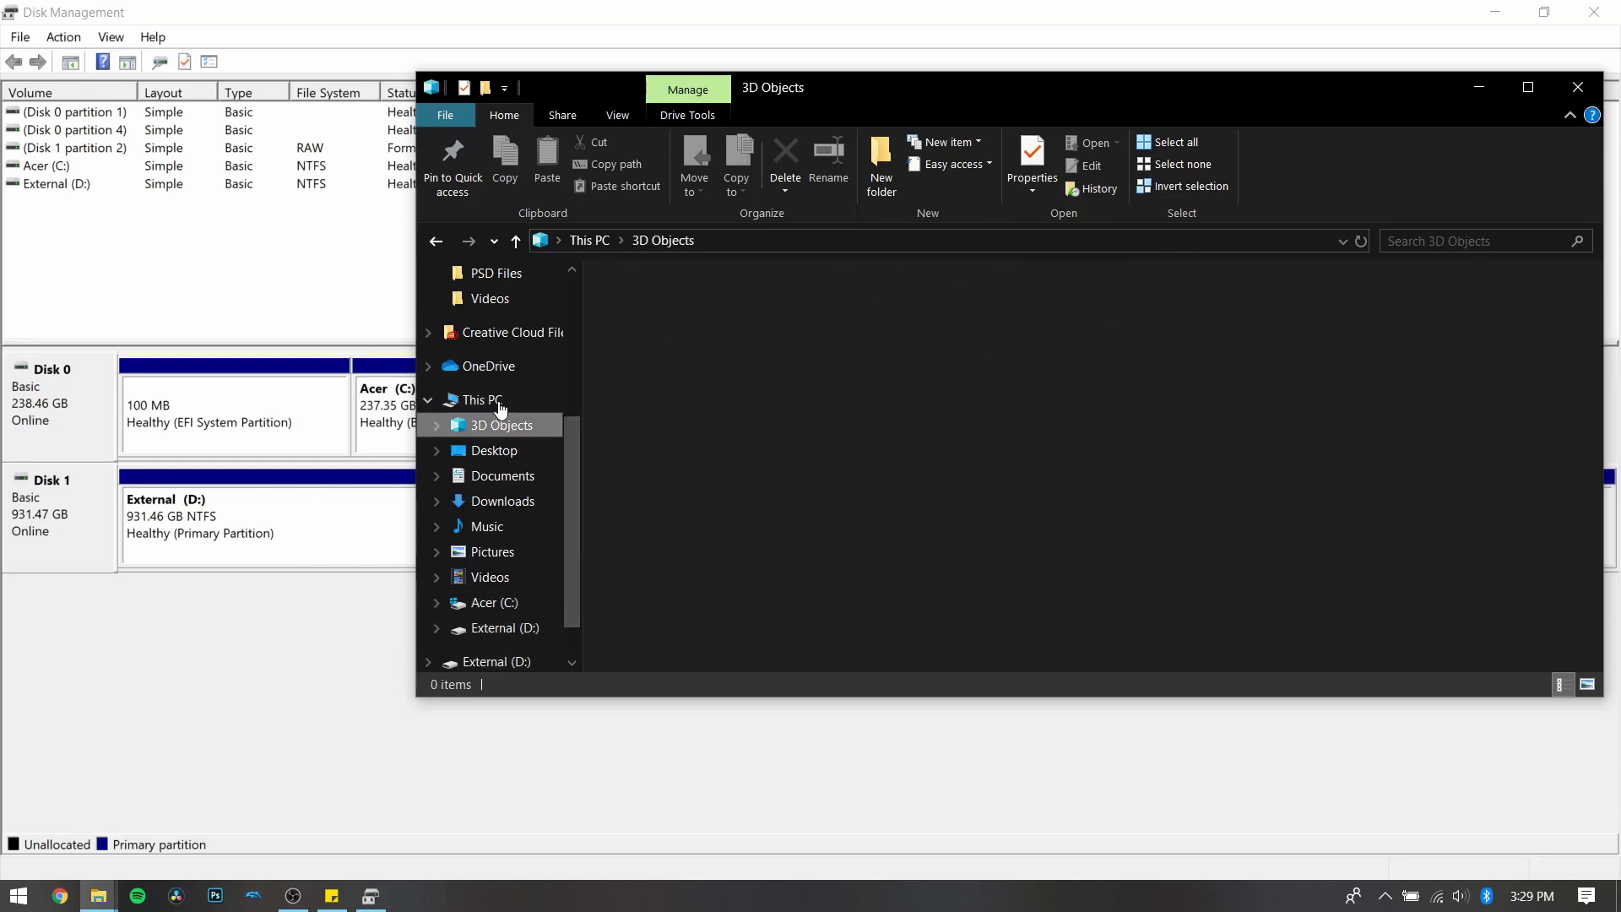
pyautogui.click(516, 394)
pyautogui.rightClick(936, 509)
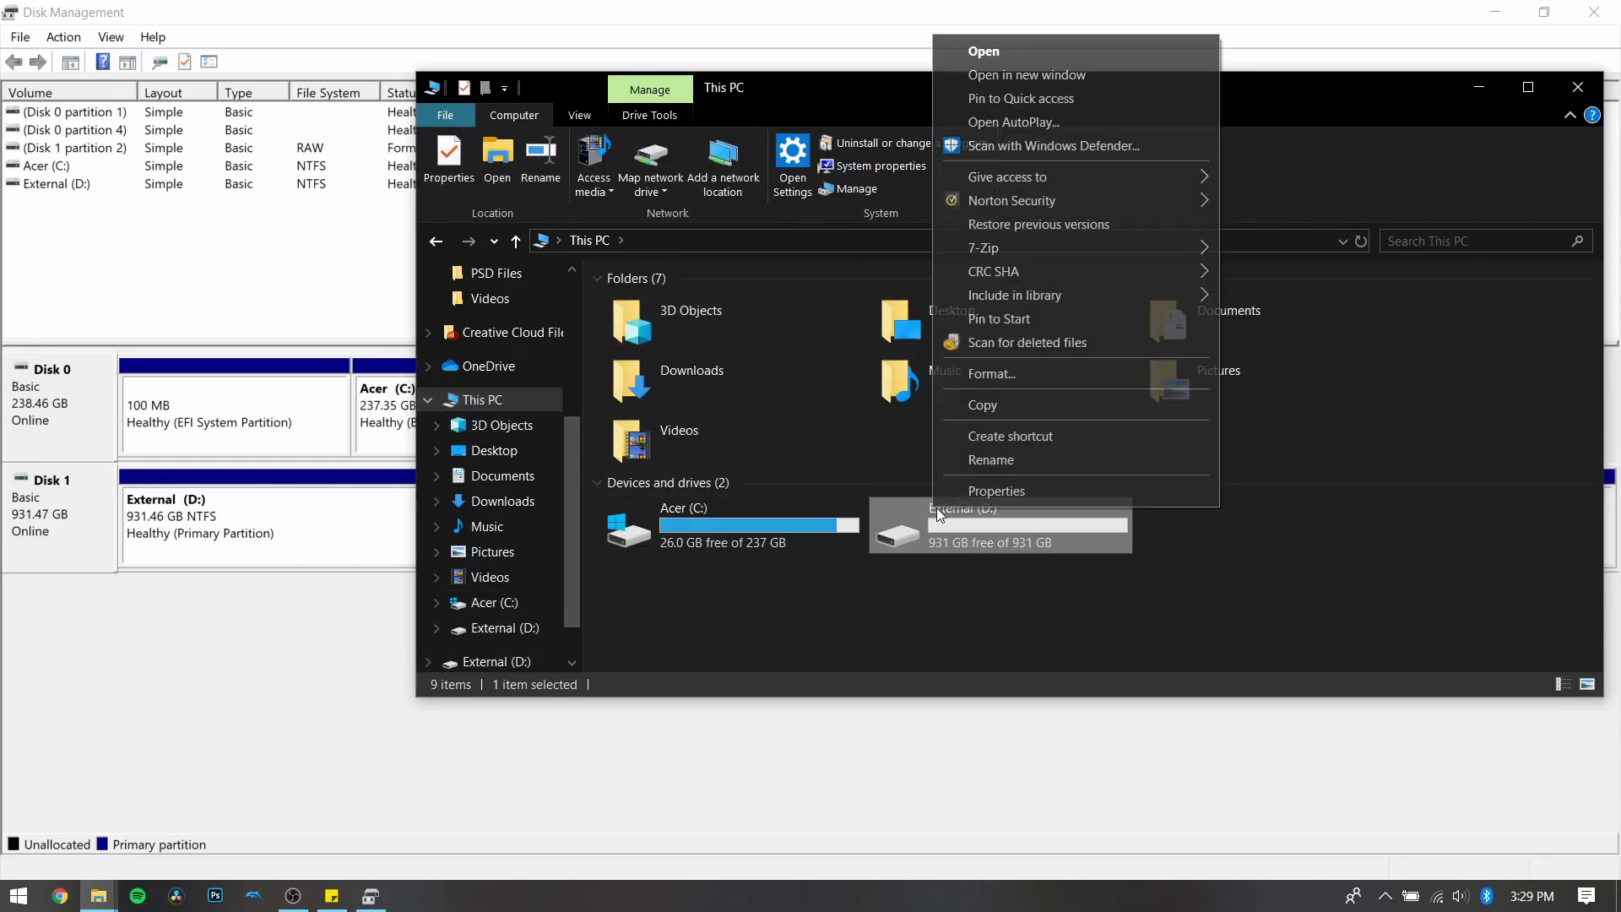
pyautogui.click(1025, 372)
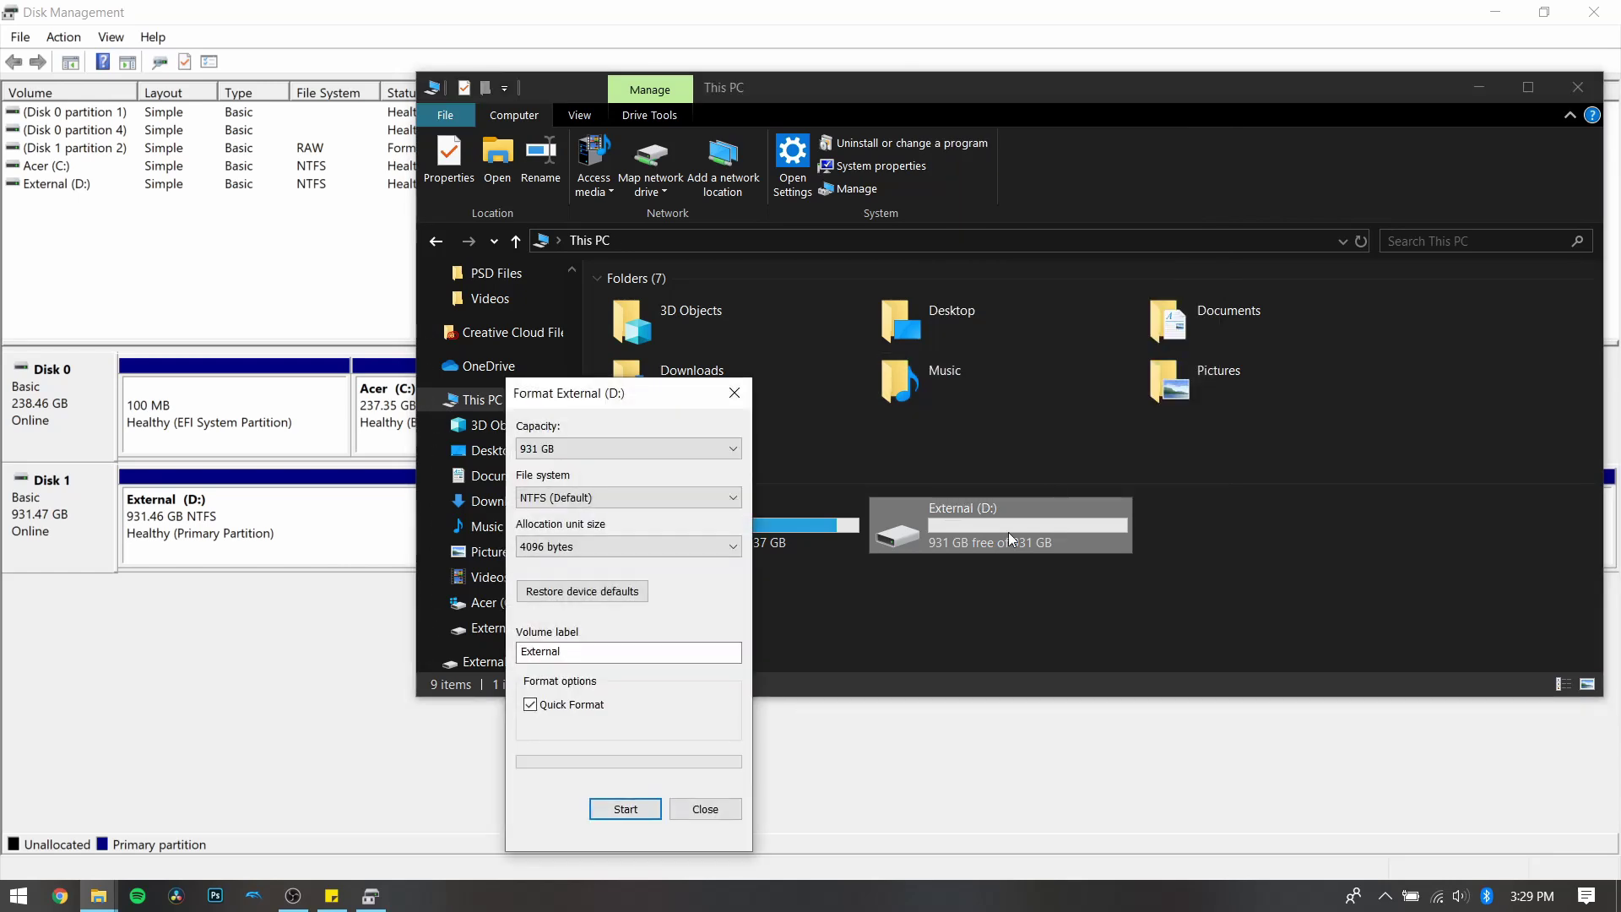
pyautogui.moveTo(621, 396); pyautogui.dragTo(887, 243)
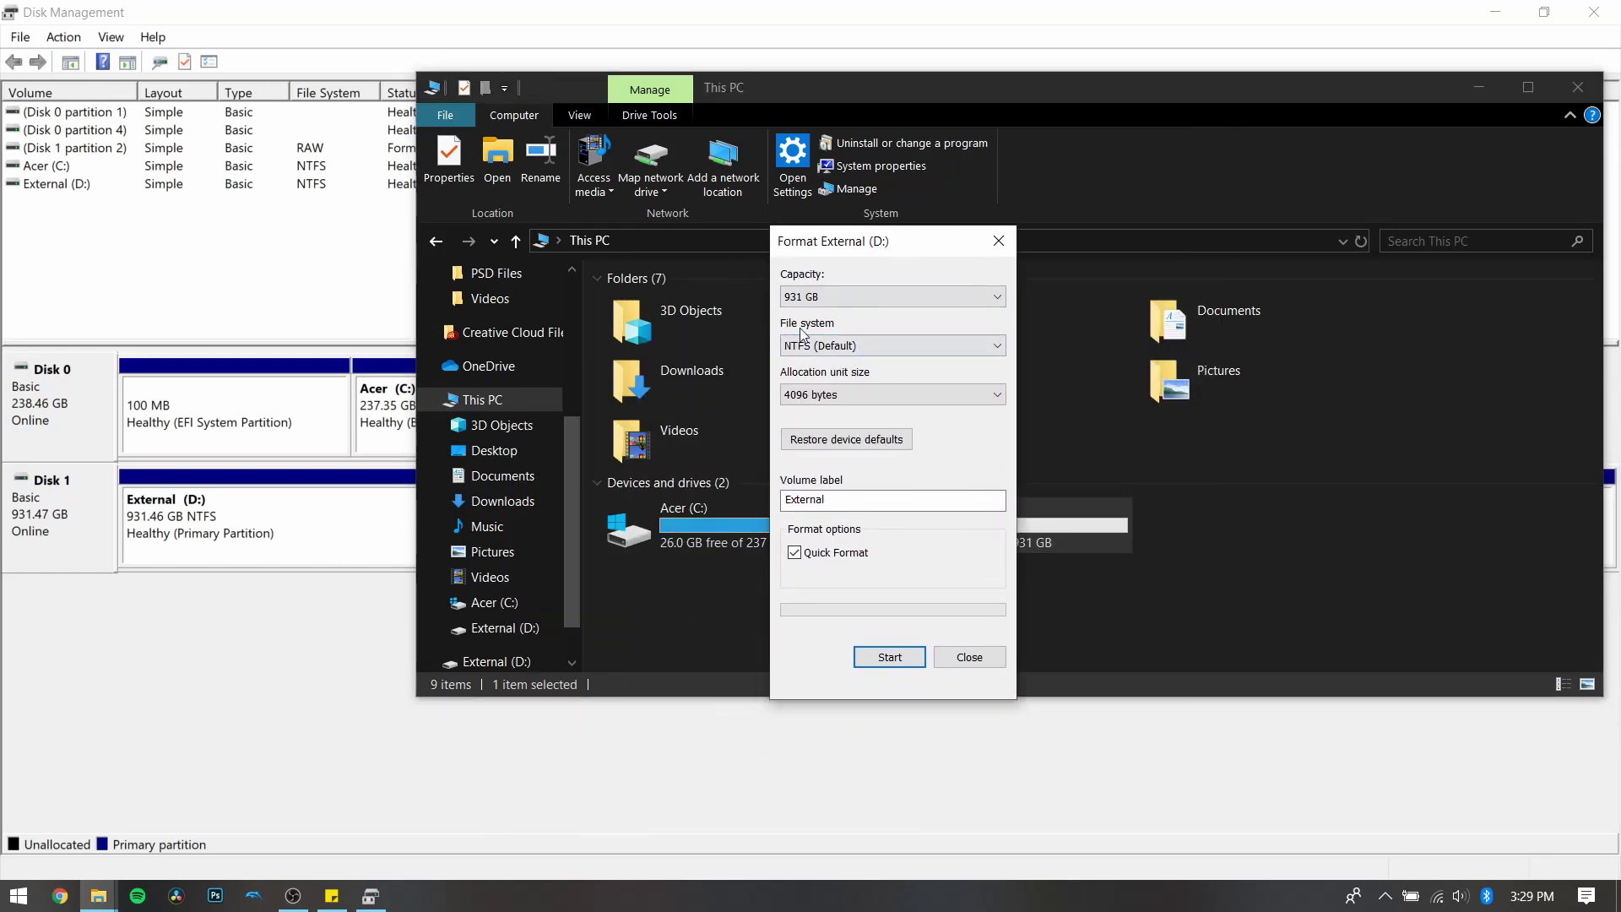
pyautogui.click(855, 336)
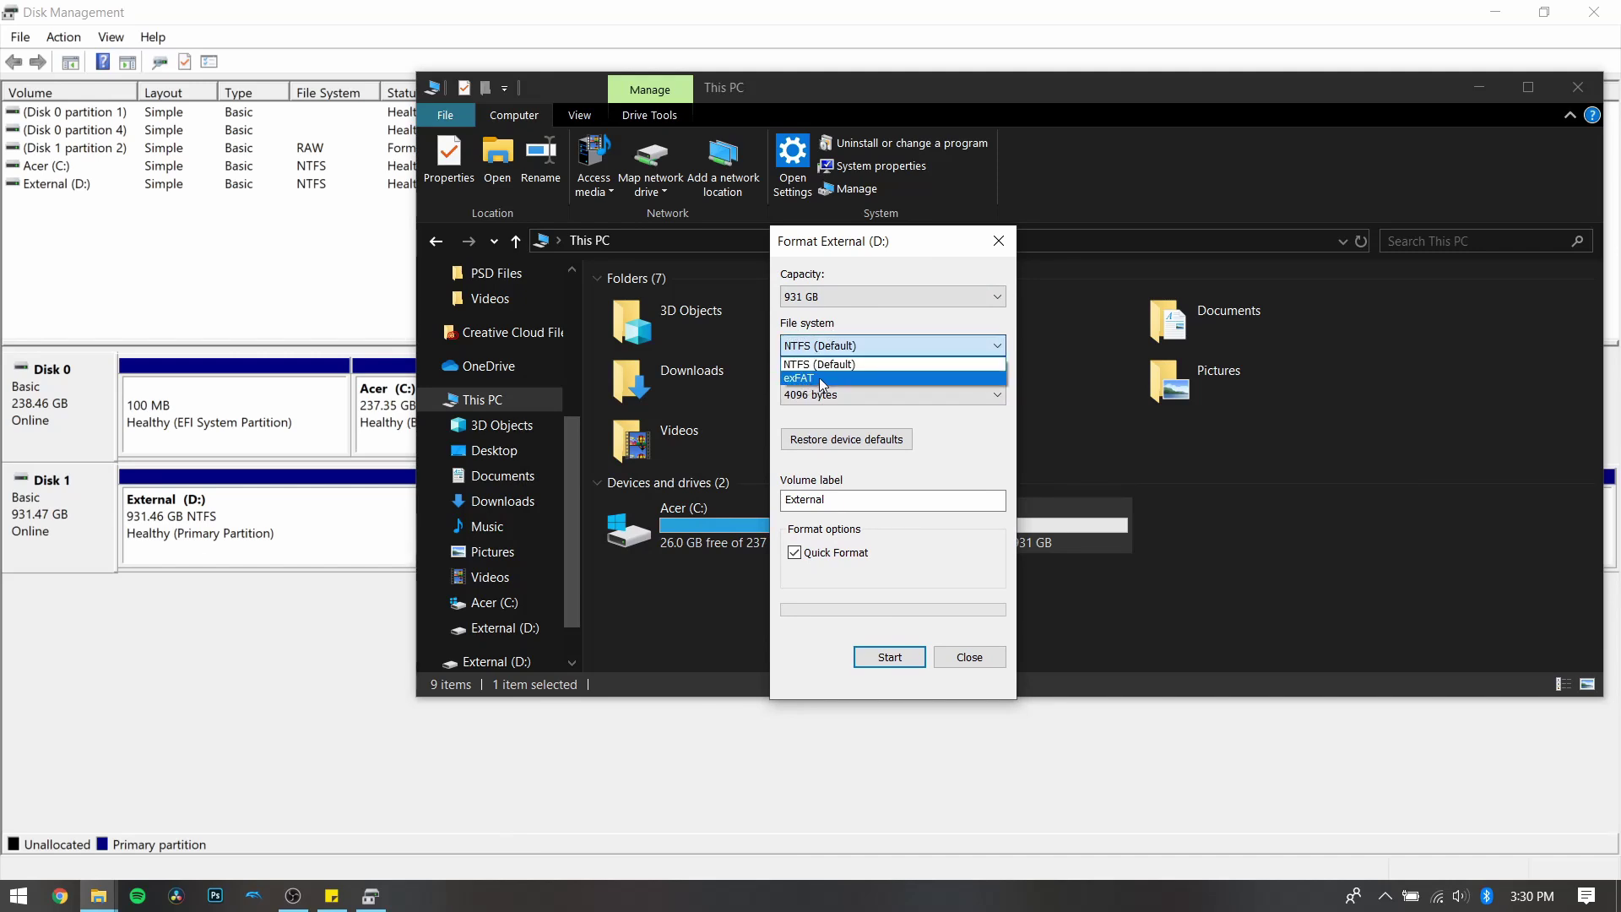
pyautogui.click(844, 365)
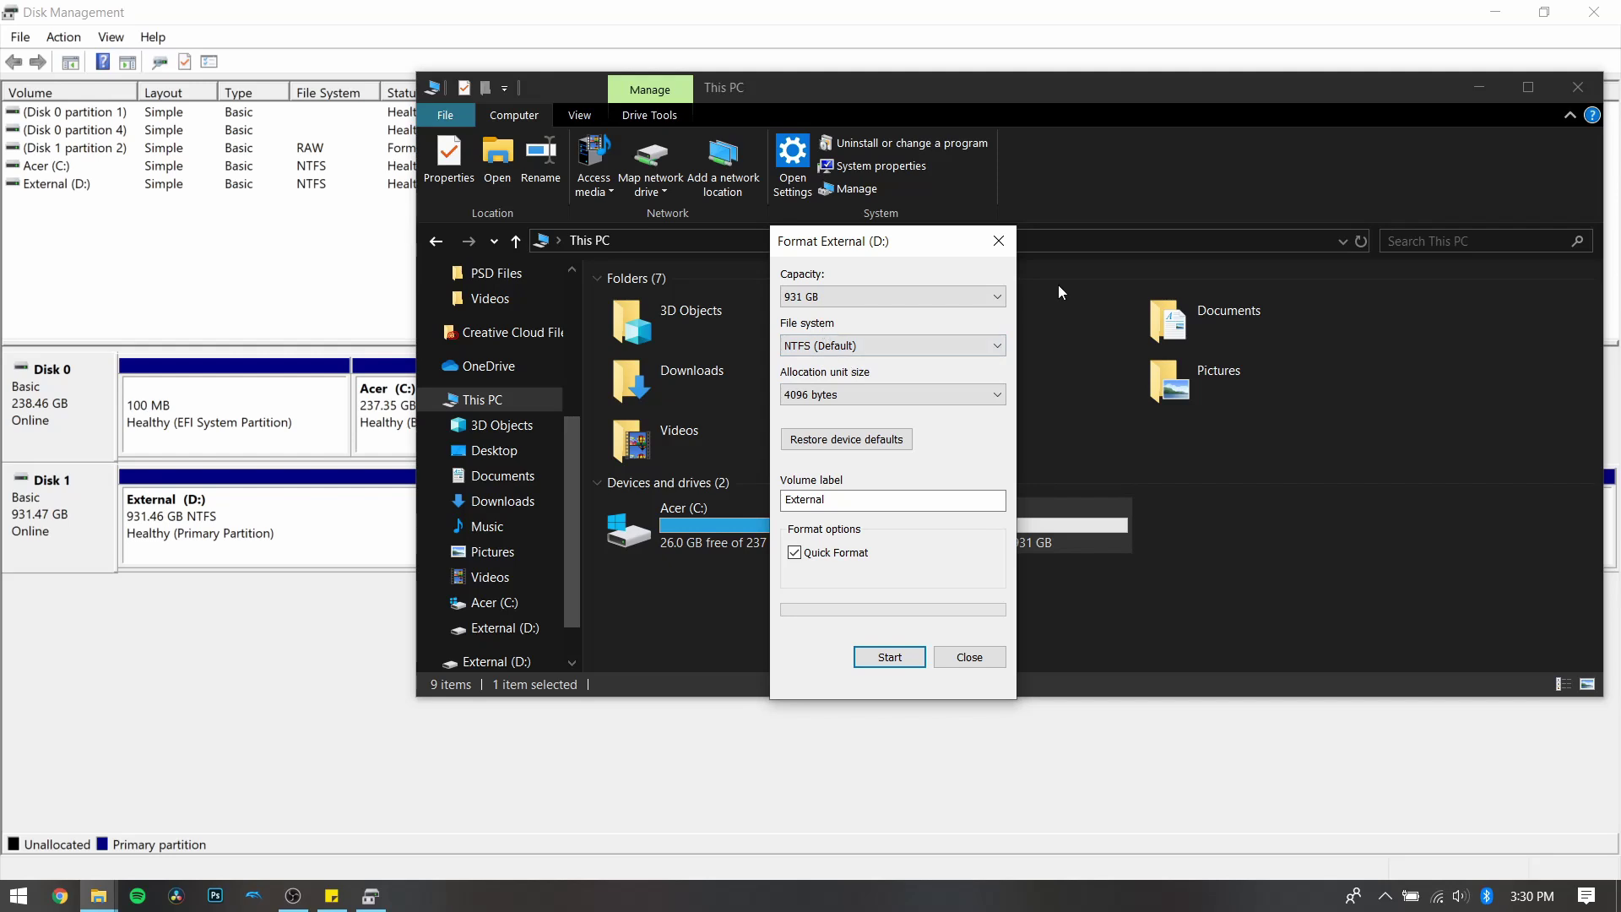
pyautogui.click(899, 396)
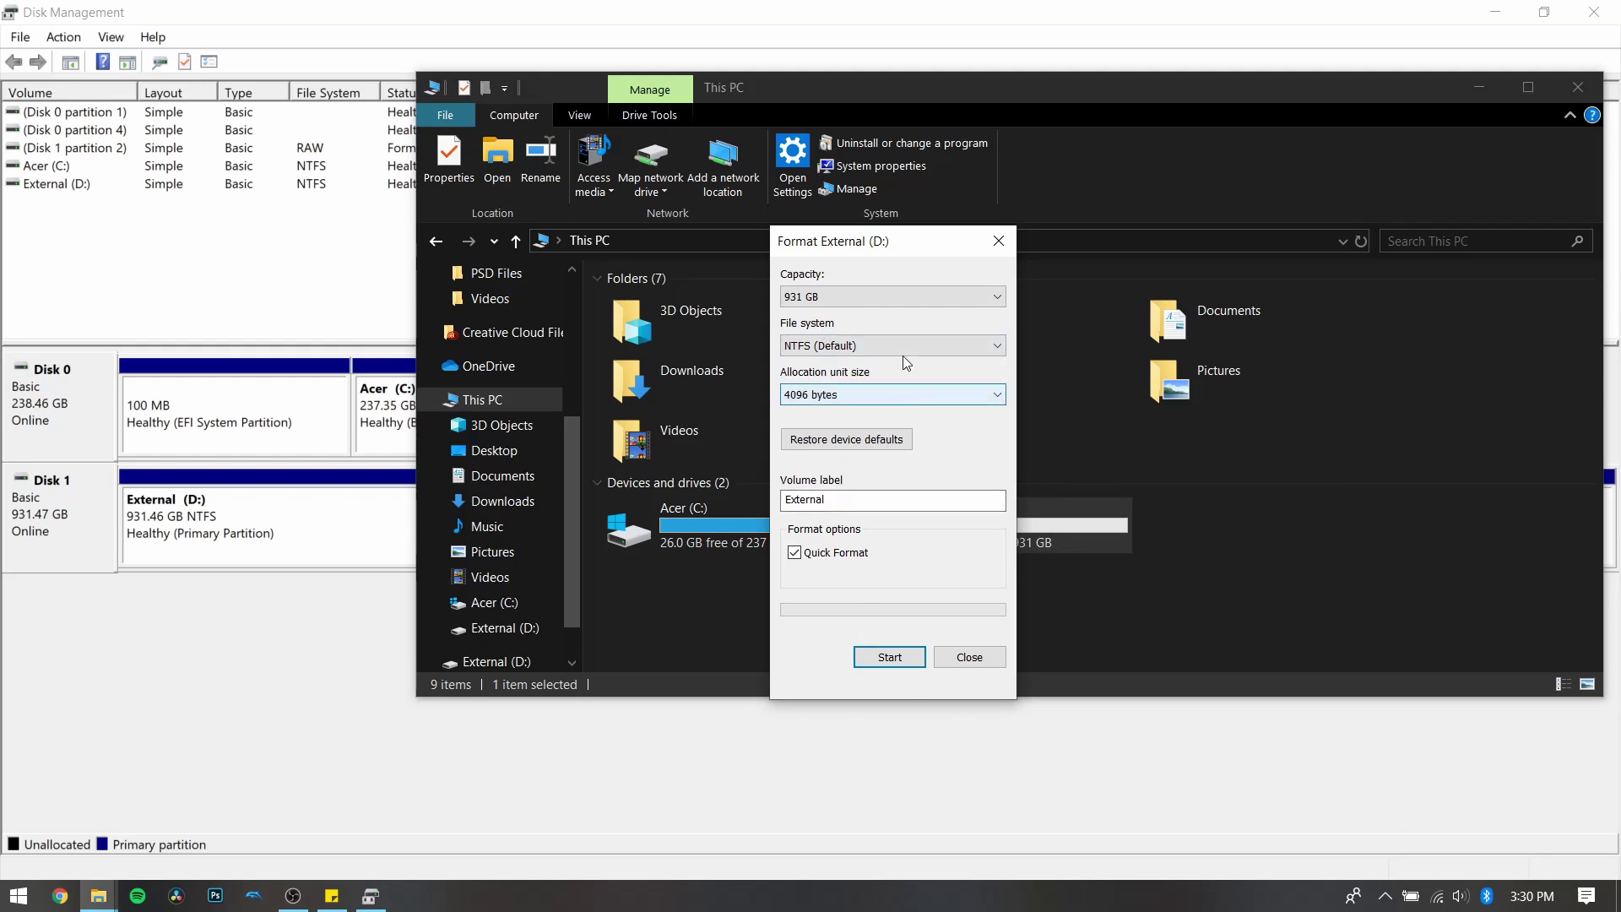
pyautogui.click(998, 241)
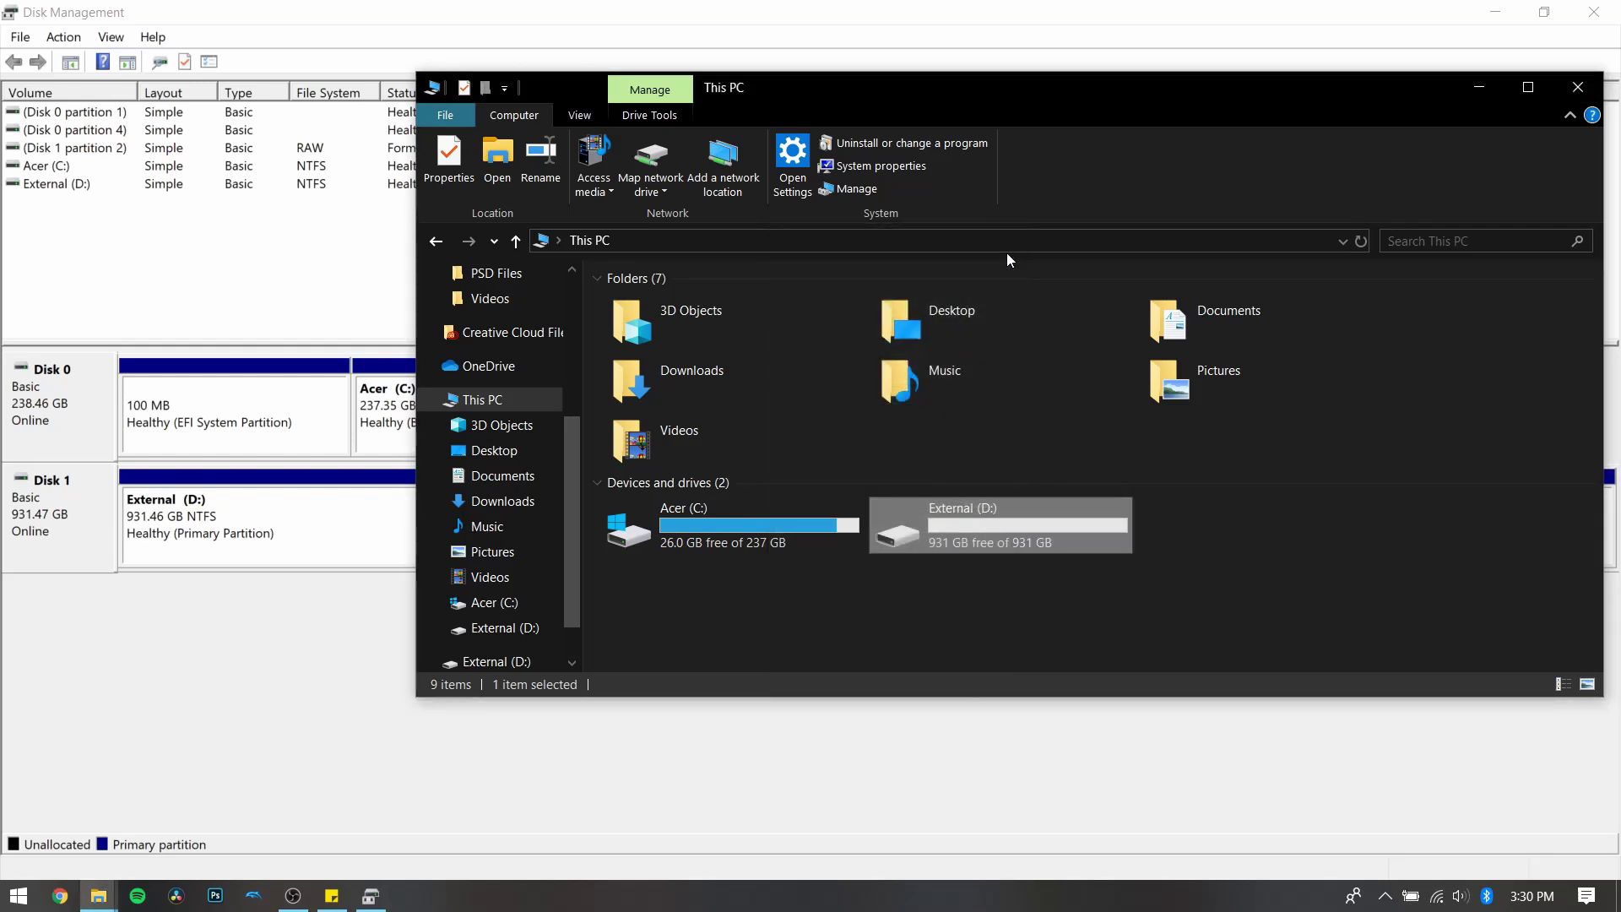